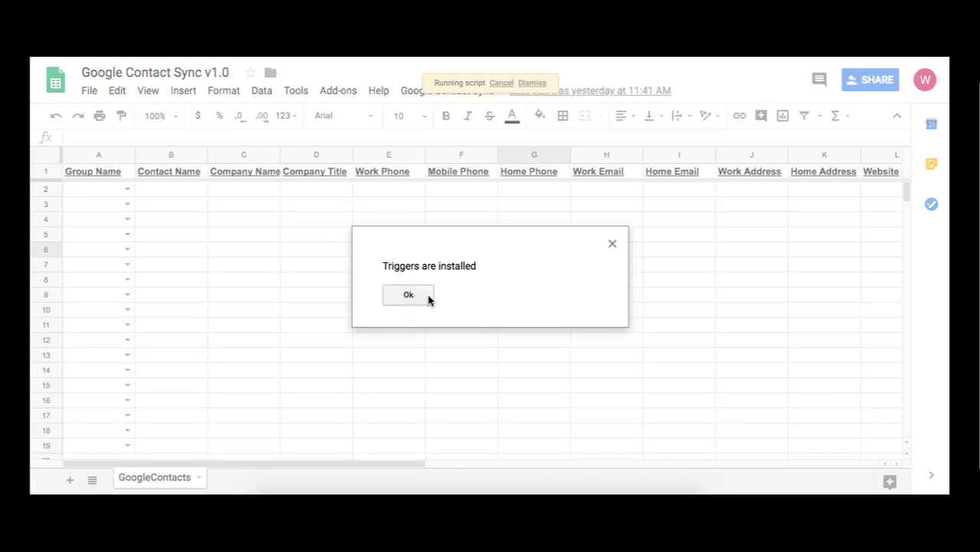
Dismiss the 'Triggers are installed' confirmation for Contact Sync
left_click(428, 300)
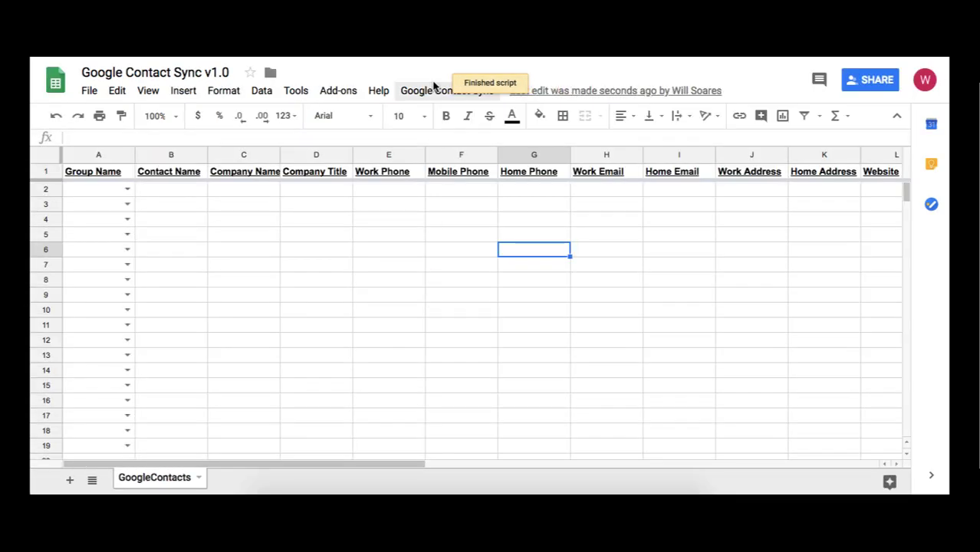
left_click(434, 92)
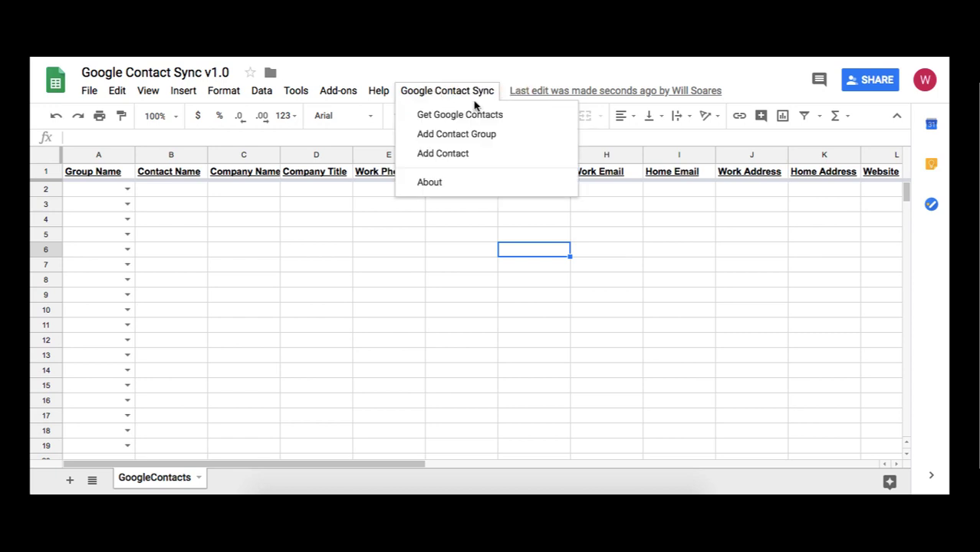
left_click(513, 124)
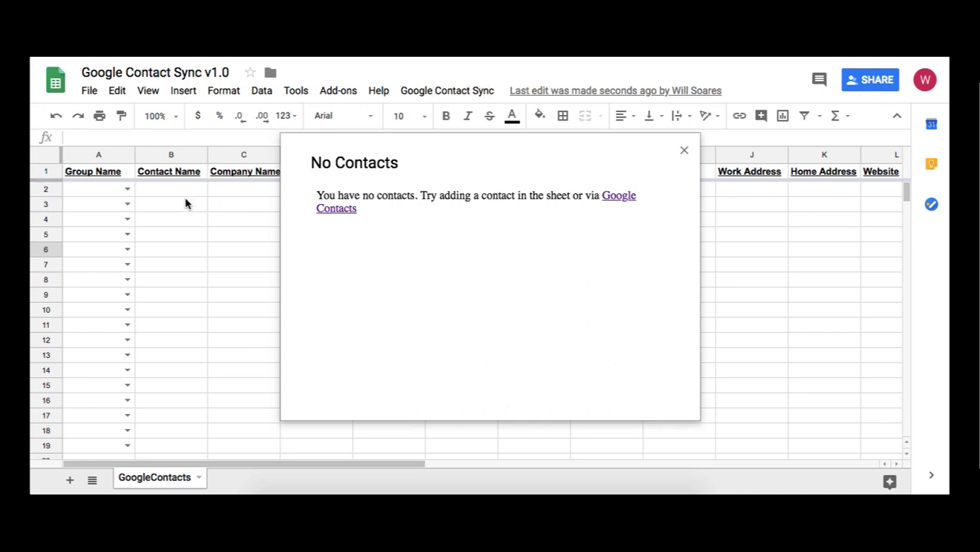
left_click(685, 151)
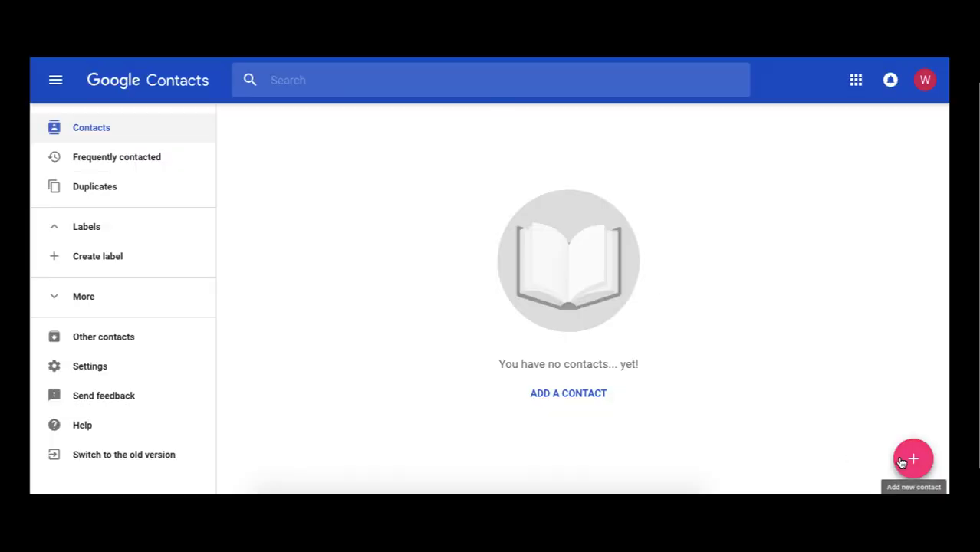
Start a new contact with the person's first and last name, company Day to Data Inc, title Owner
left_click(902, 462)
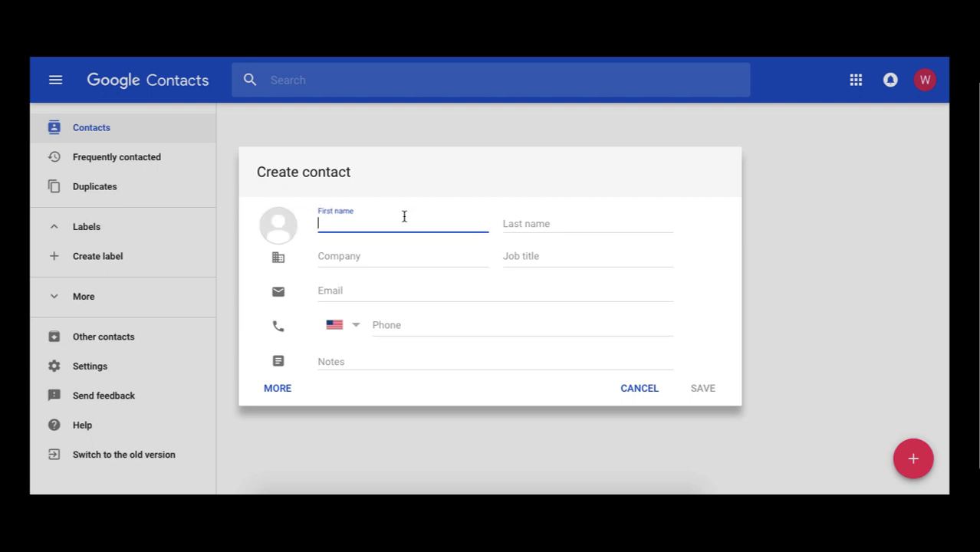
key("Tab")
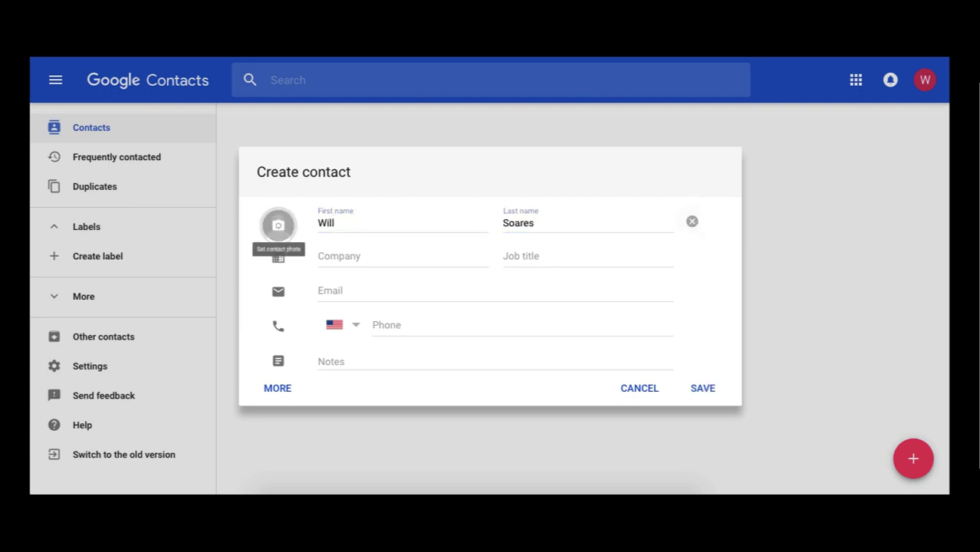
key("Tab")
type("Day to Data Inc")
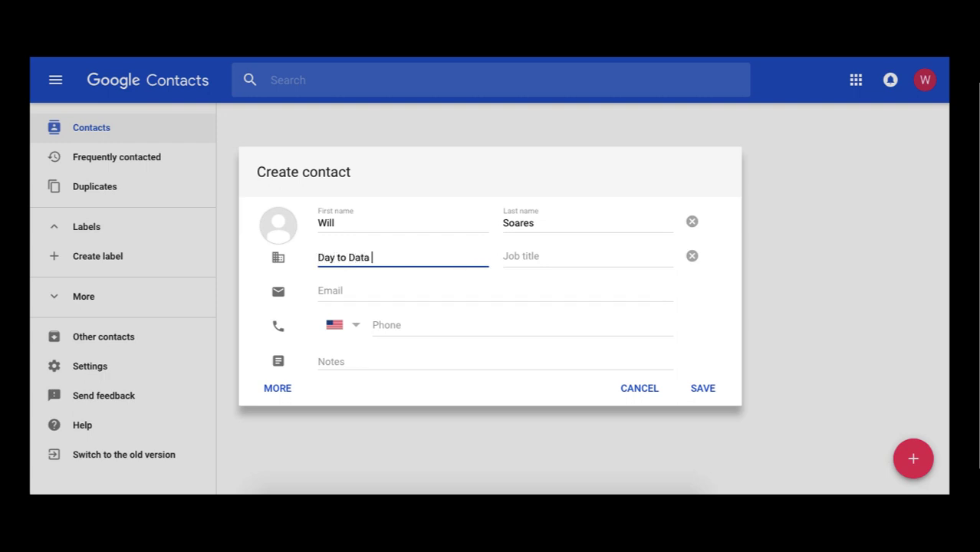
key("Tab")
type("Owner")
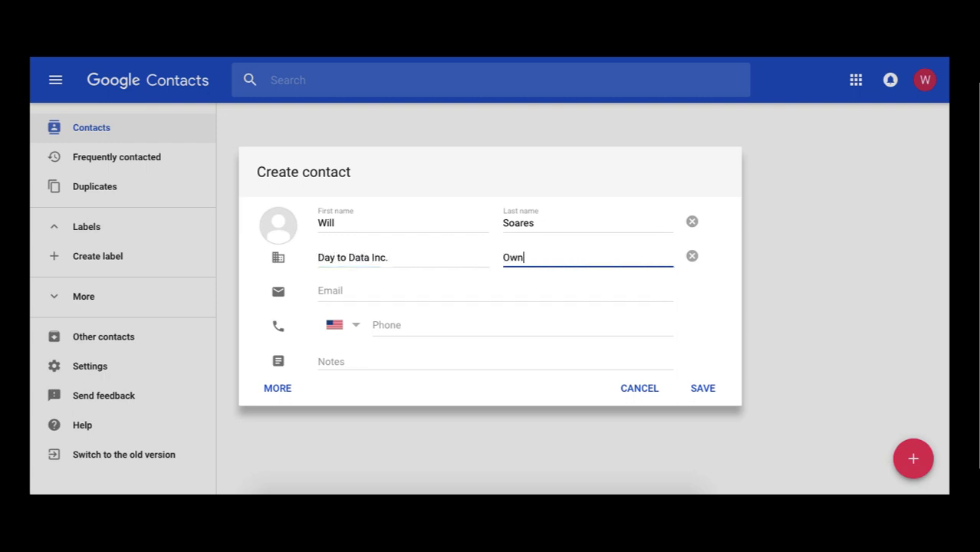
Add the contact's e-mail address labelled Work and save the contact
left_click(407, 290)
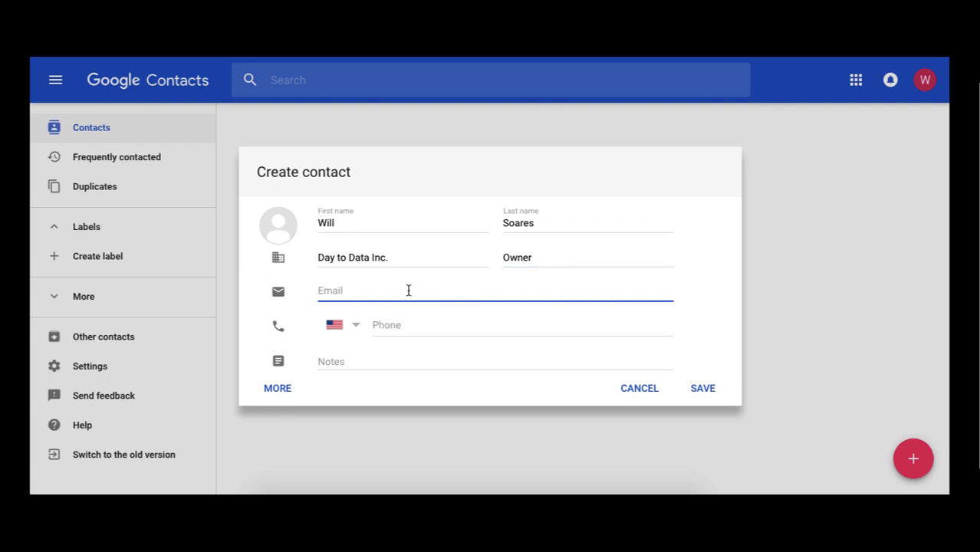
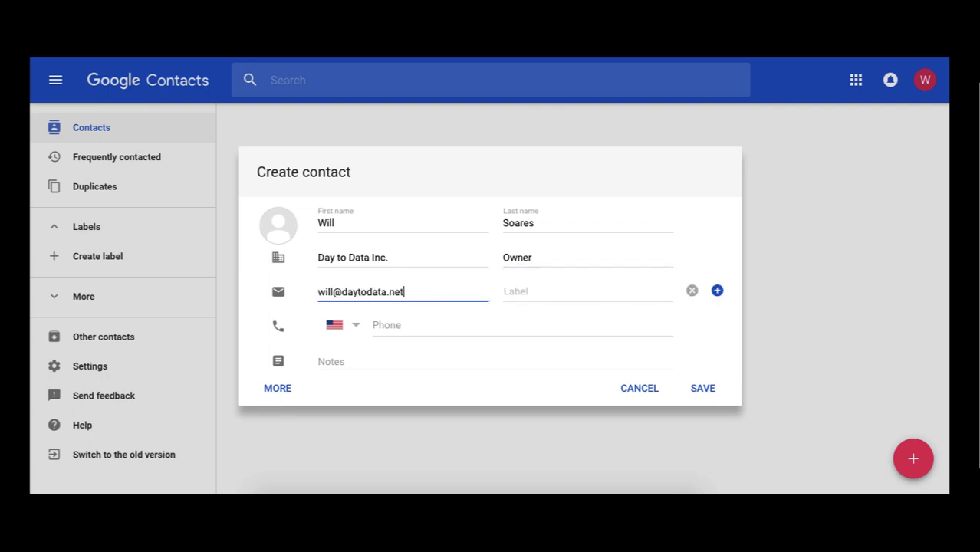
left_click(561, 293)
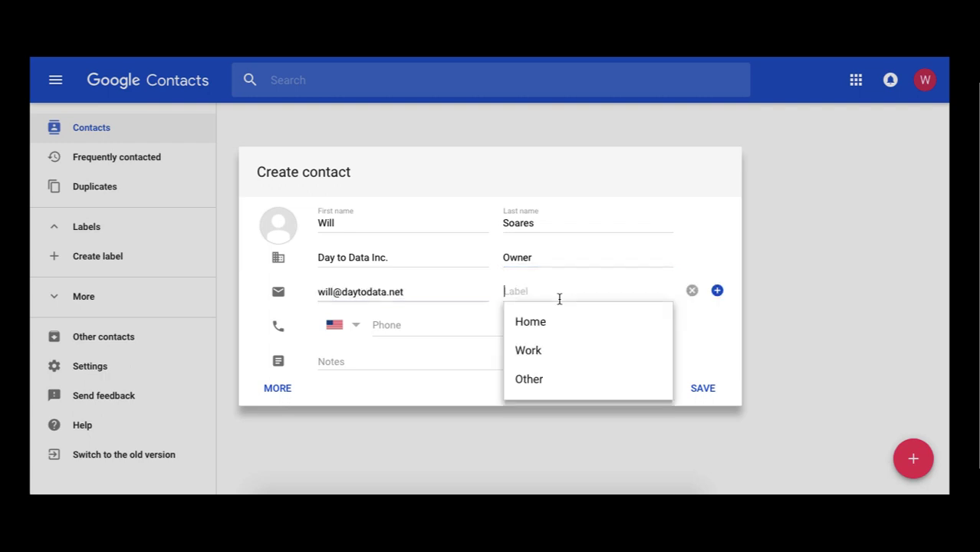
left_click(559, 348)
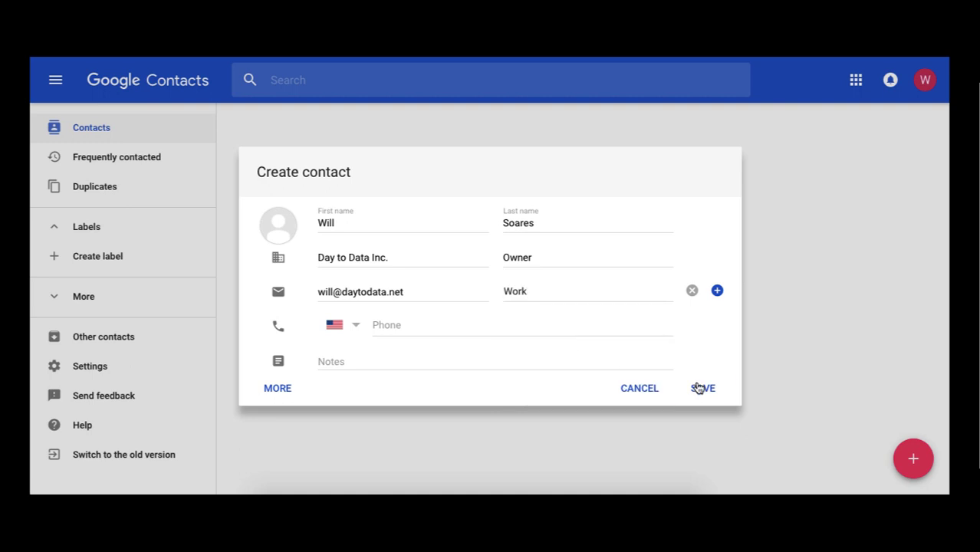
left_click(698, 388)
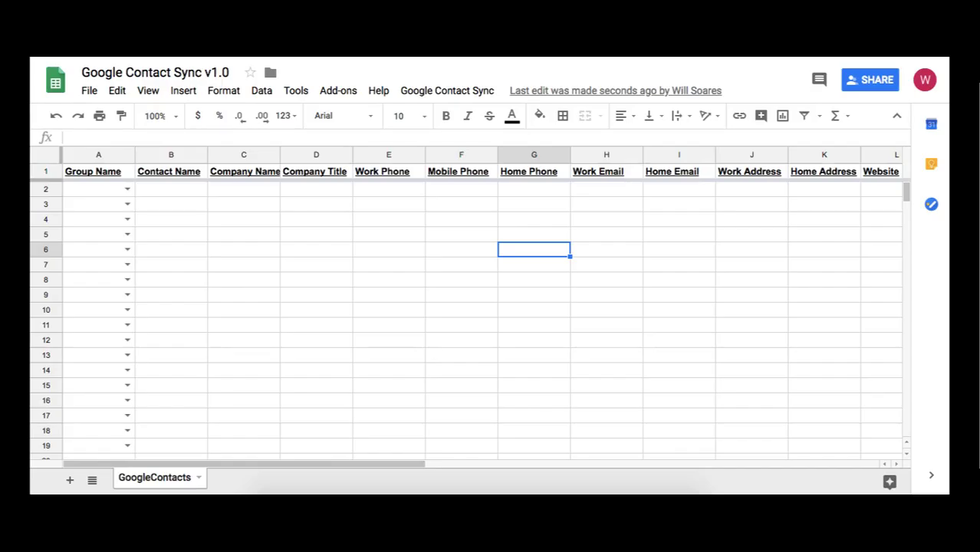
Run Get Google Contacts to load the 1 contact into the sheet
left_click(429, 91)
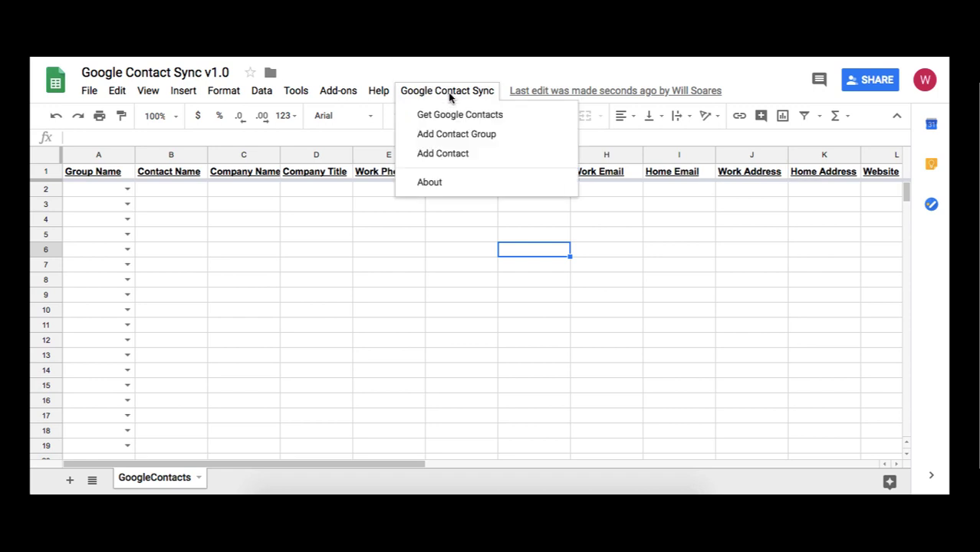
left_click(516, 118)
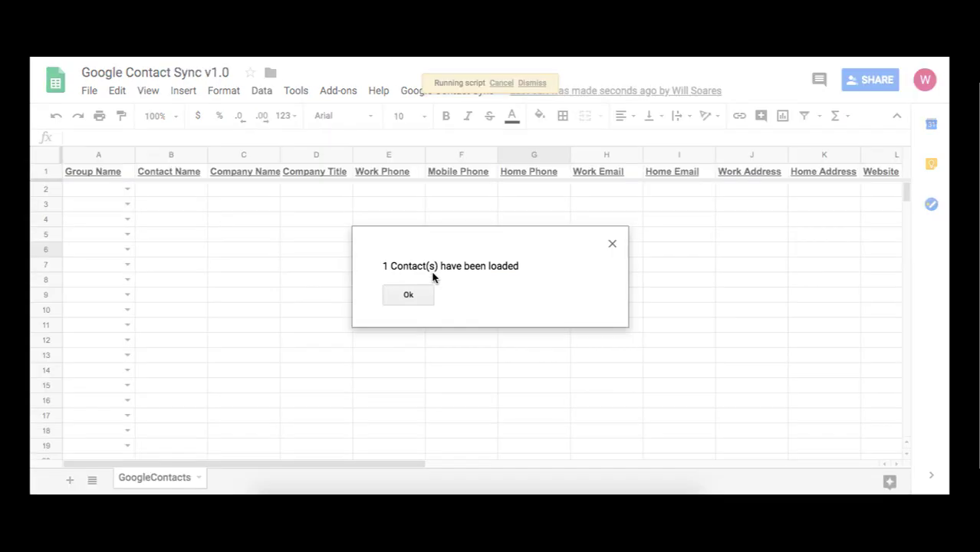
left_click(420, 293)
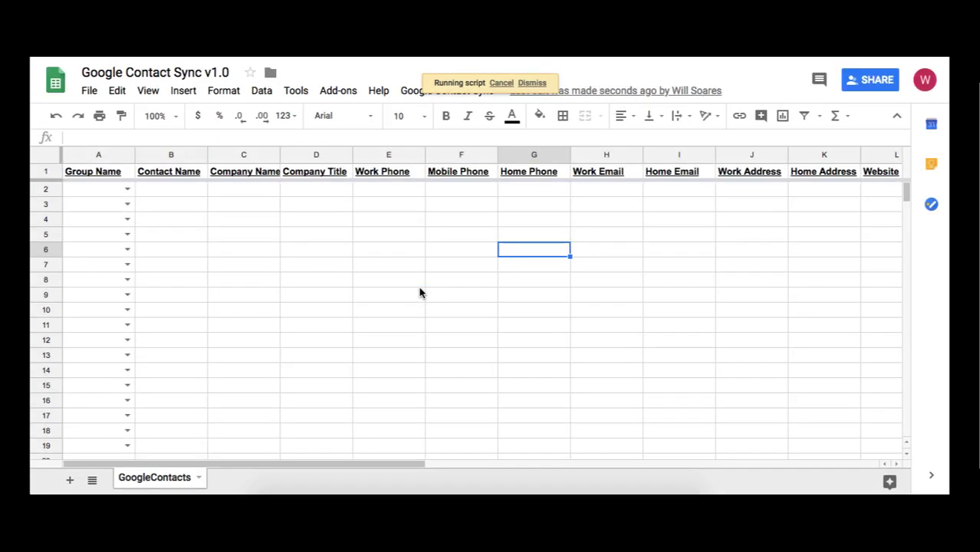
Check row 2's name, Day to Data Inc. company, Owner title and work e-mail
left_click(170, 188)
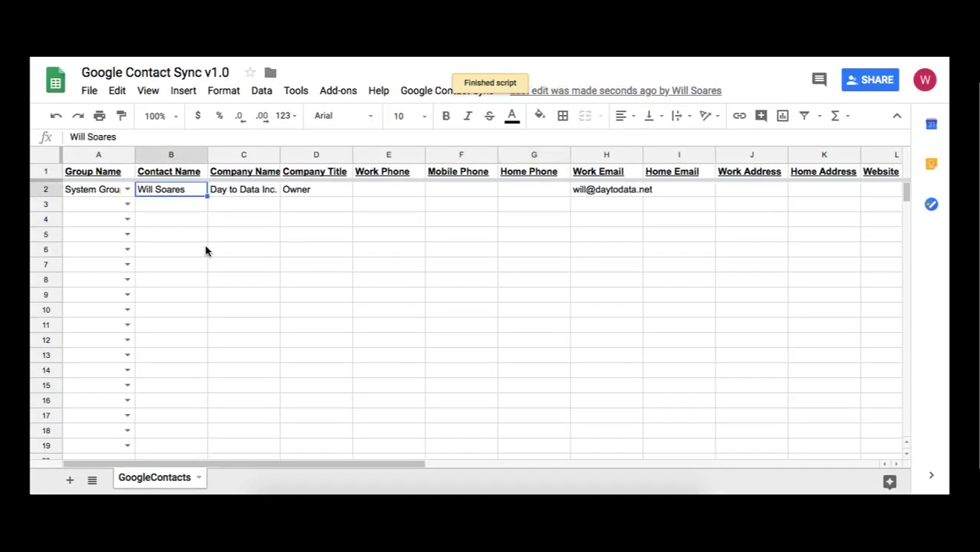
left_click(225, 198)
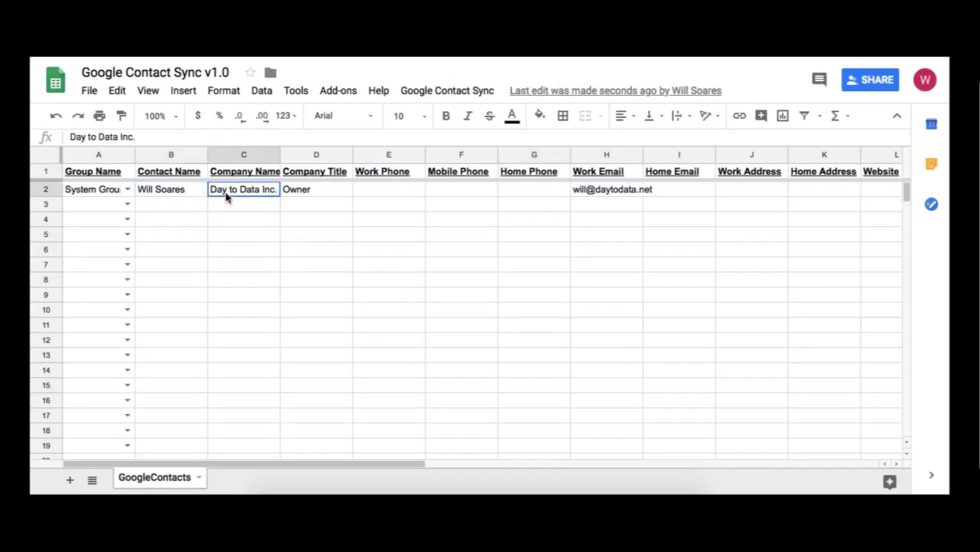
left_click(314, 198)
left_click(631, 193)
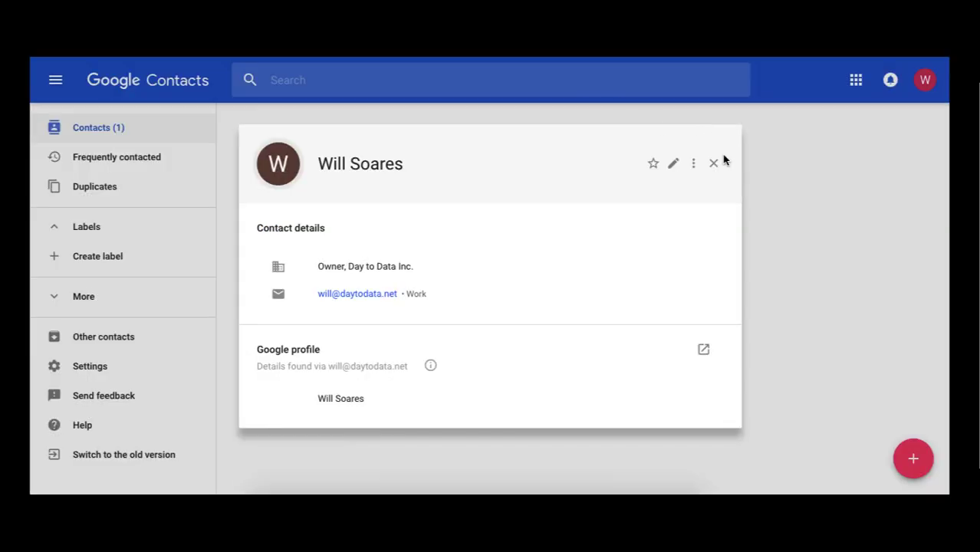
left_click(713, 162)
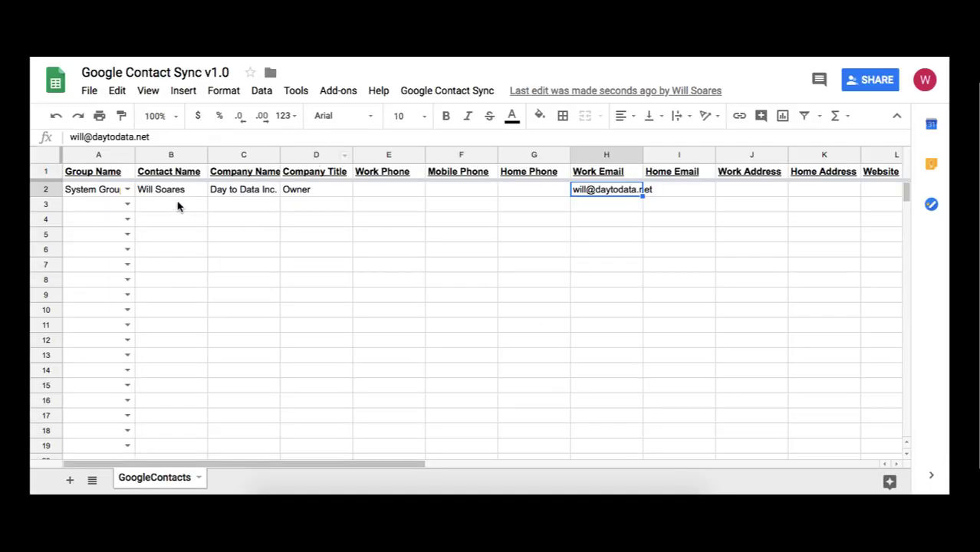
left_click(178, 207)
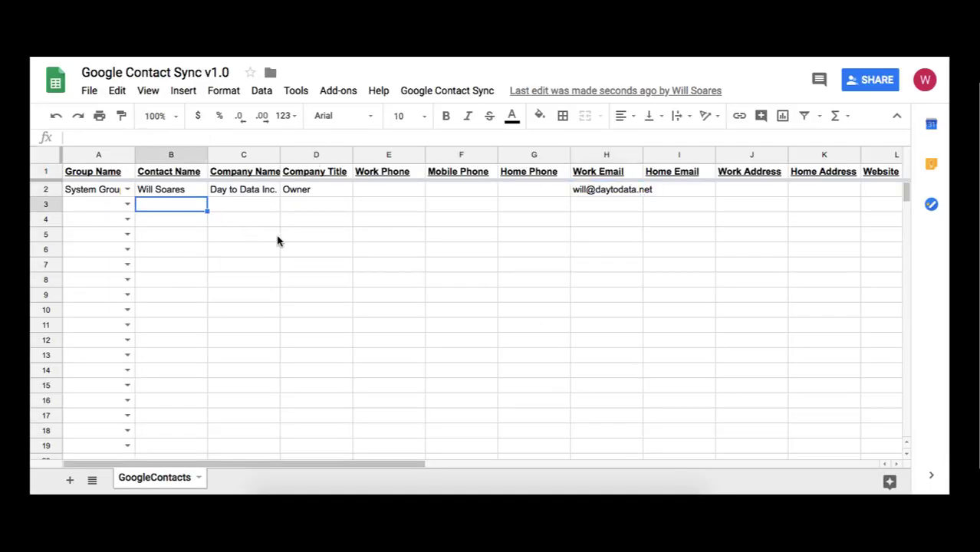
Enter 'Your Name' in B3 with a mobile phone number in F3
type("Your")
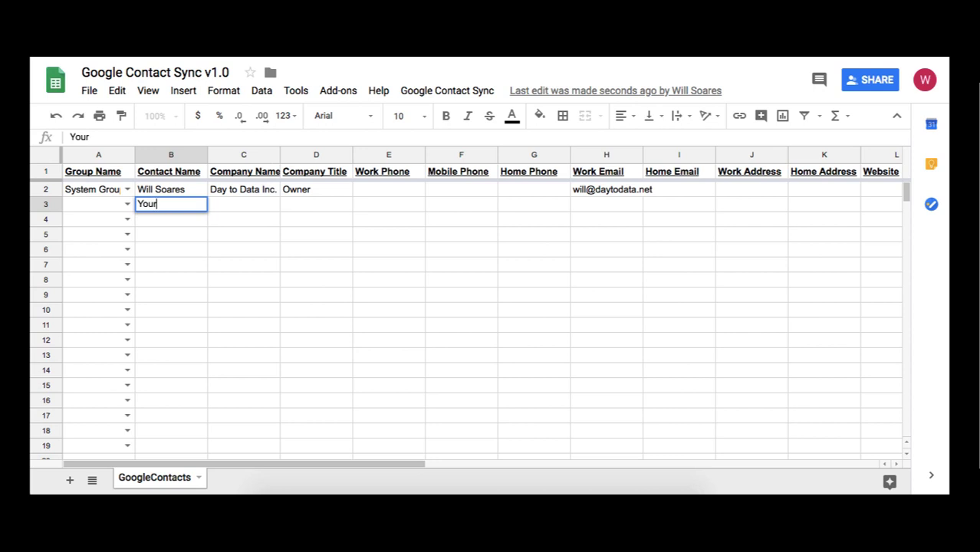
type(" Name")
key("Tab")
key("Tab")
key("Tab")
key("Tab")
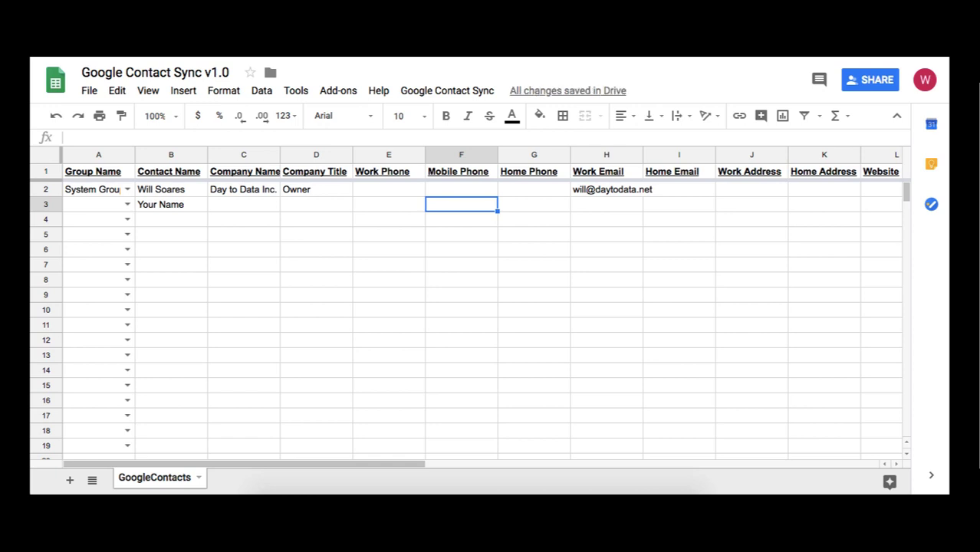
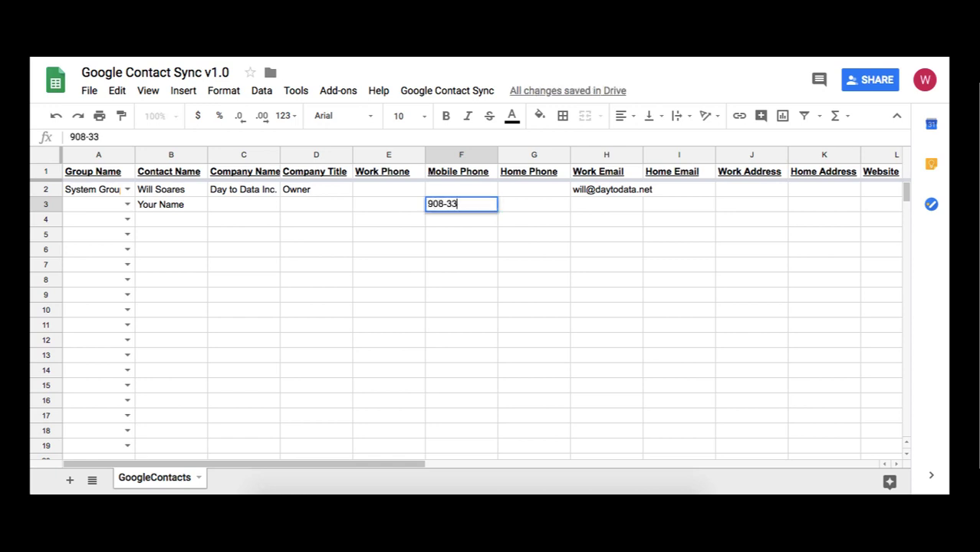
key("Tab")
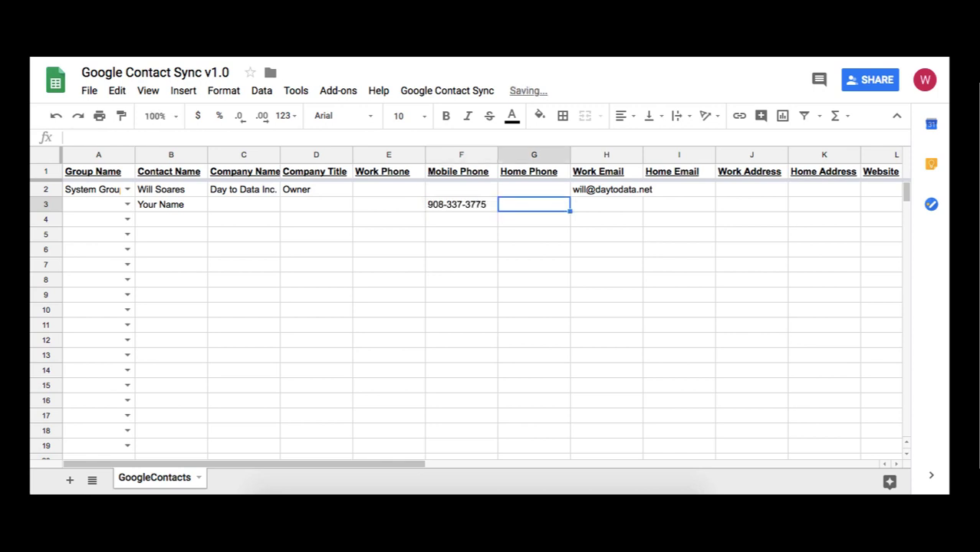
Add row 3 to Google Contacts via Add Contact and acknowledge both notices
left_click(431, 93)
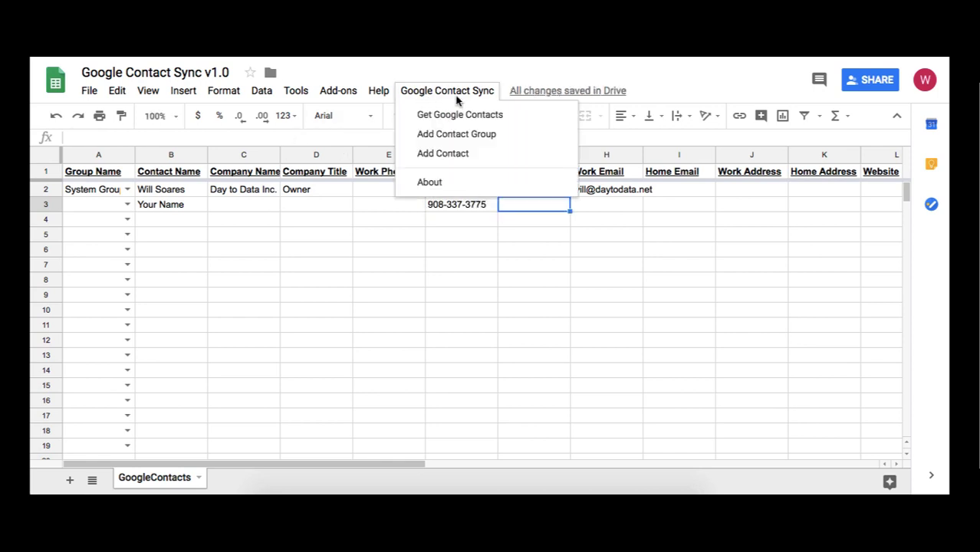
left_click(509, 156)
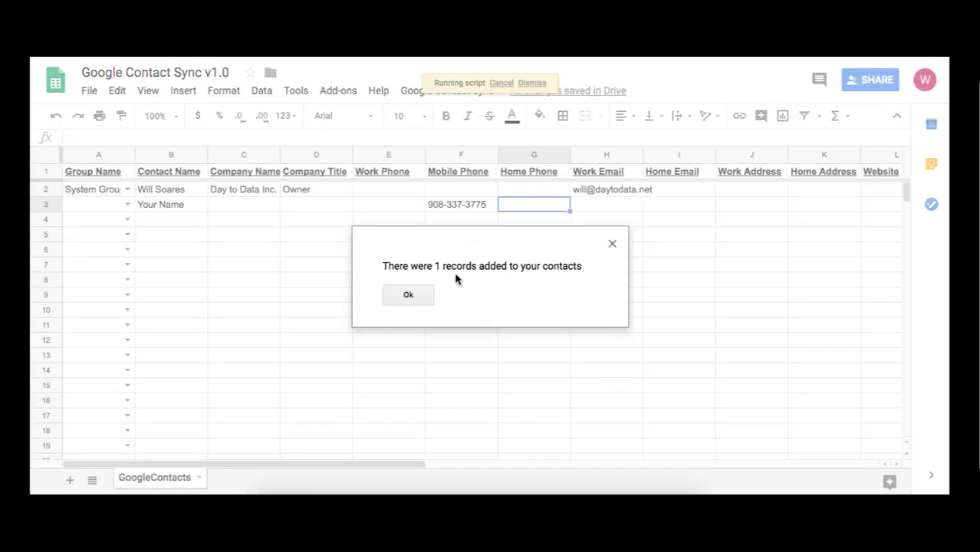
left_click(427, 299)
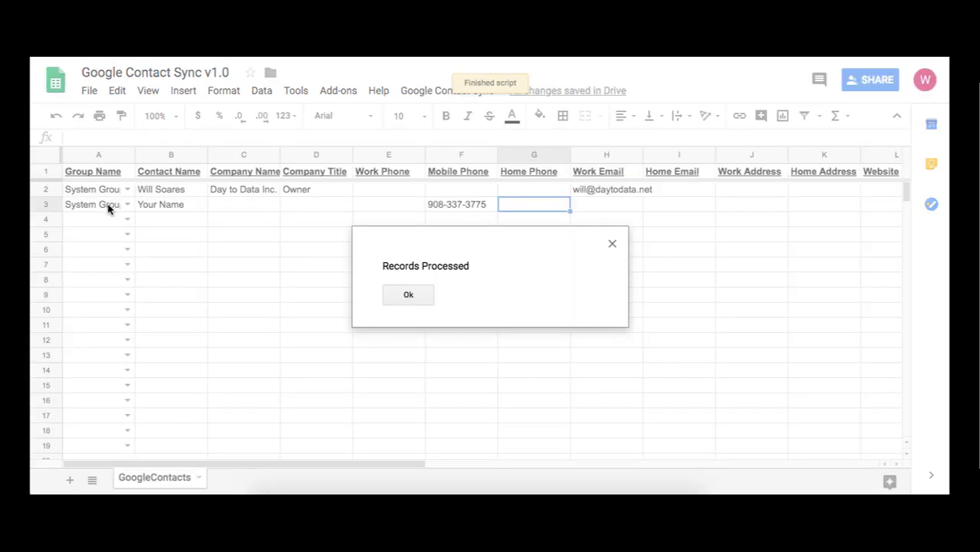
left_click(426, 297)
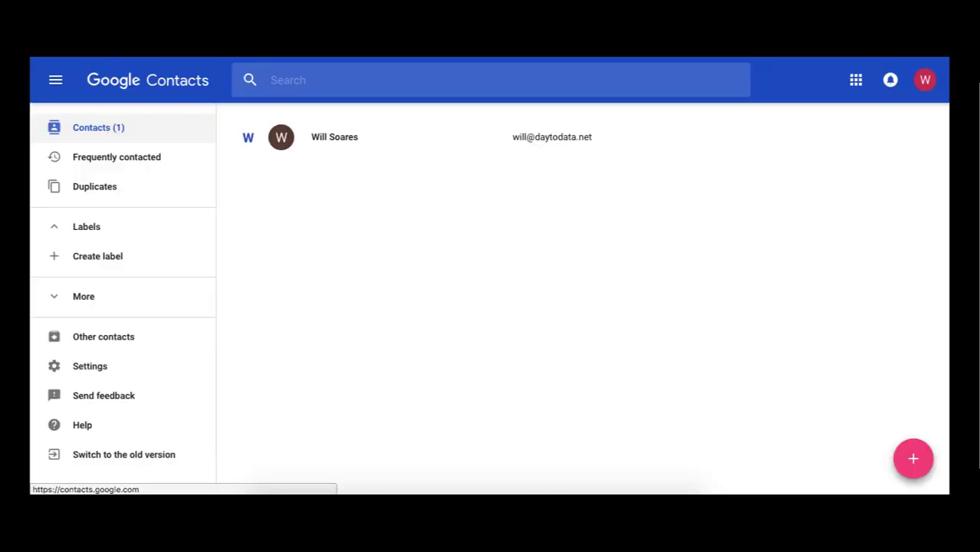
Reload Google Contacts to see Your Name listed, then return to the Contact Sync spreadsheet
key("super+r")
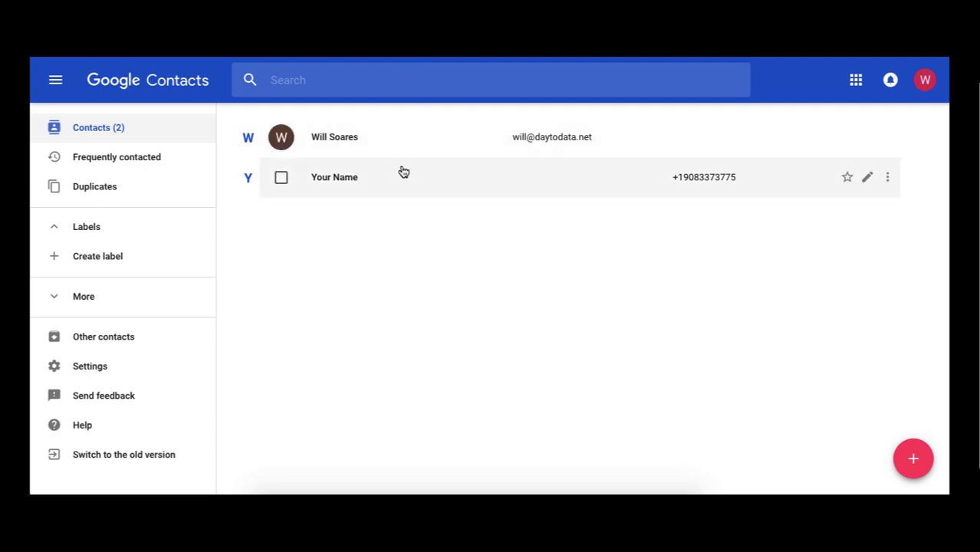
left_click(330, 23)
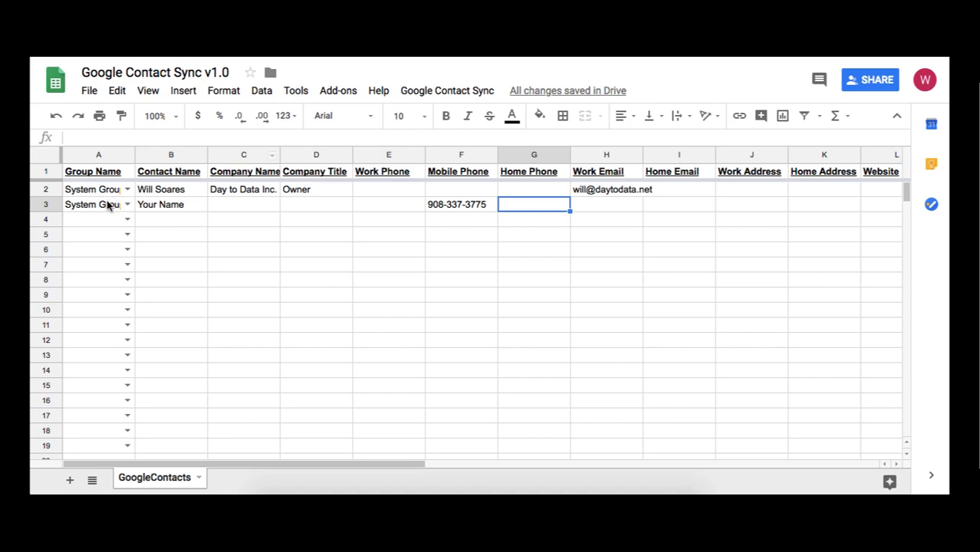
Create a contact group named Client with Add Contact Group
left_click(463, 92)
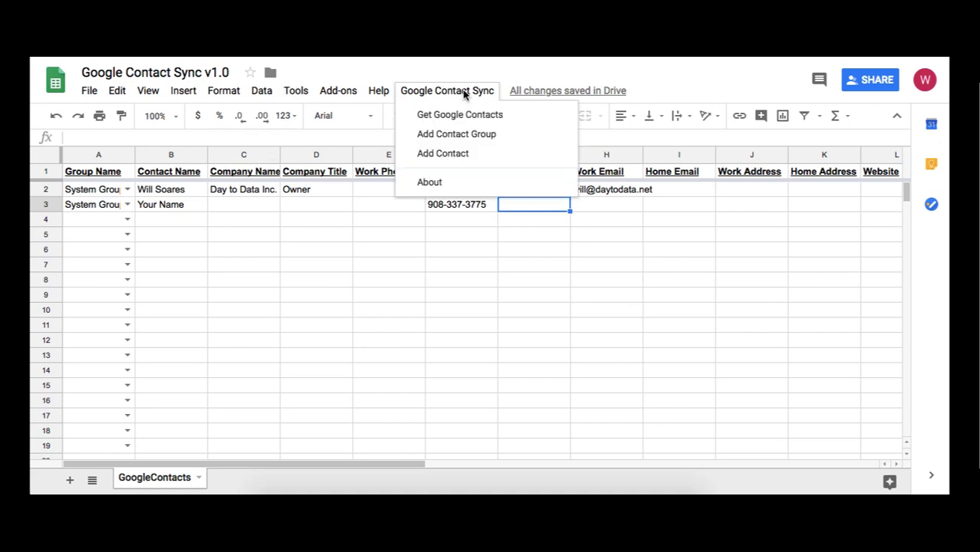
left_click(502, 135)
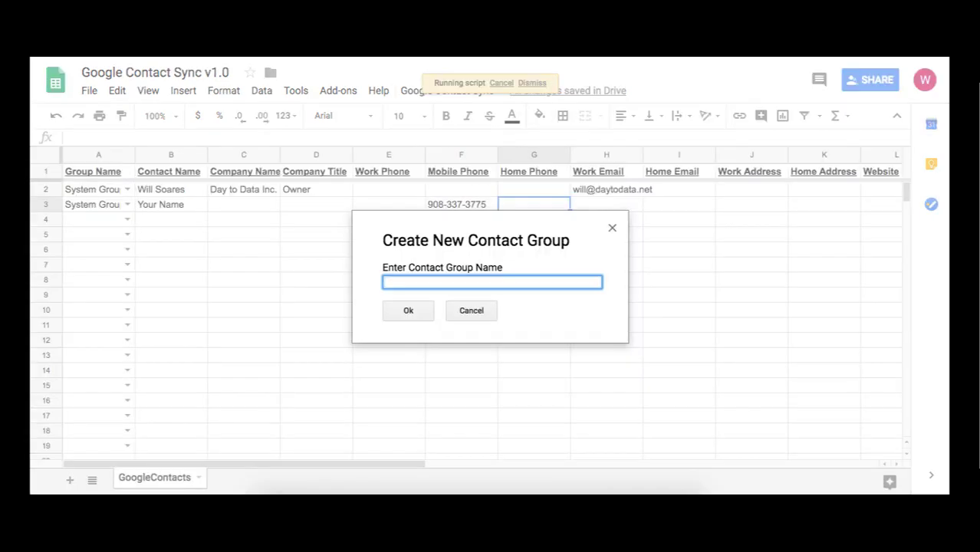
left_click(409, 312)
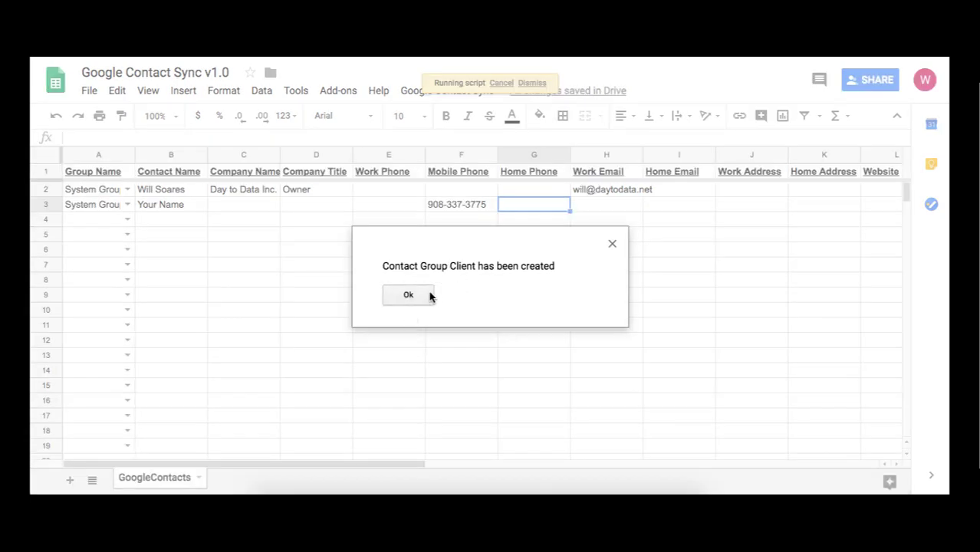
left_click(431, 297)
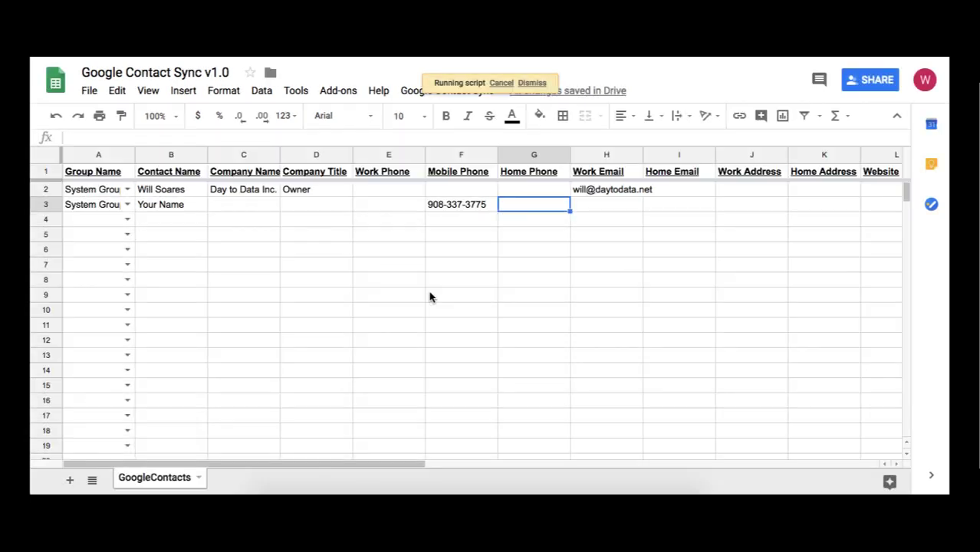
left_click(128, 205)
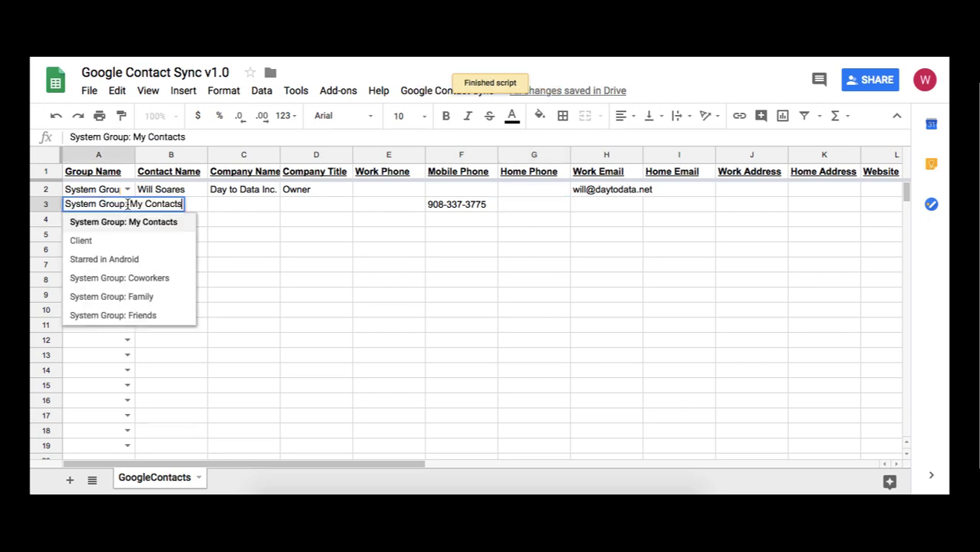
Set A3's Group Name to Client and dismiss the Records Processed notice
left_click(118, 242)
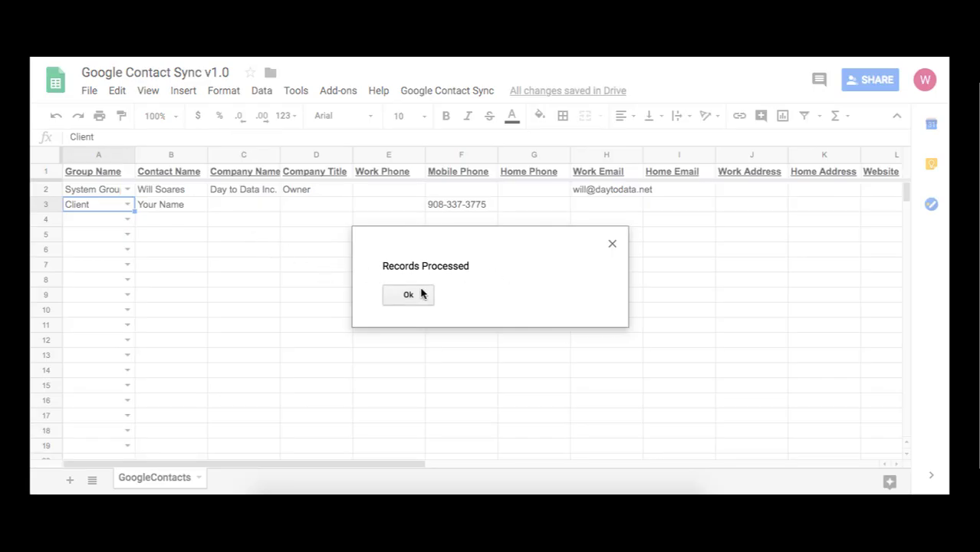
left_click(408, 294)
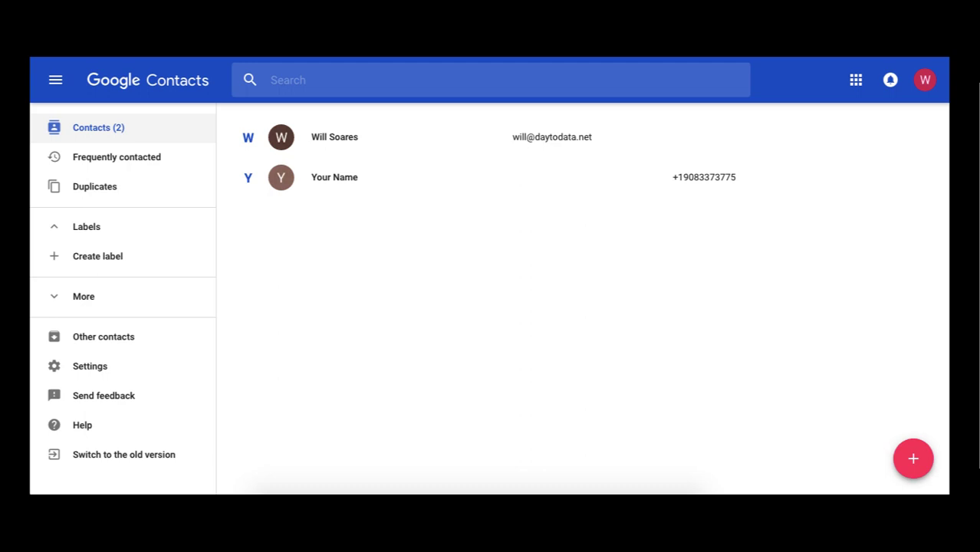
Reload Contacts and open the Client (1) label showing Your Name
key("super+r")
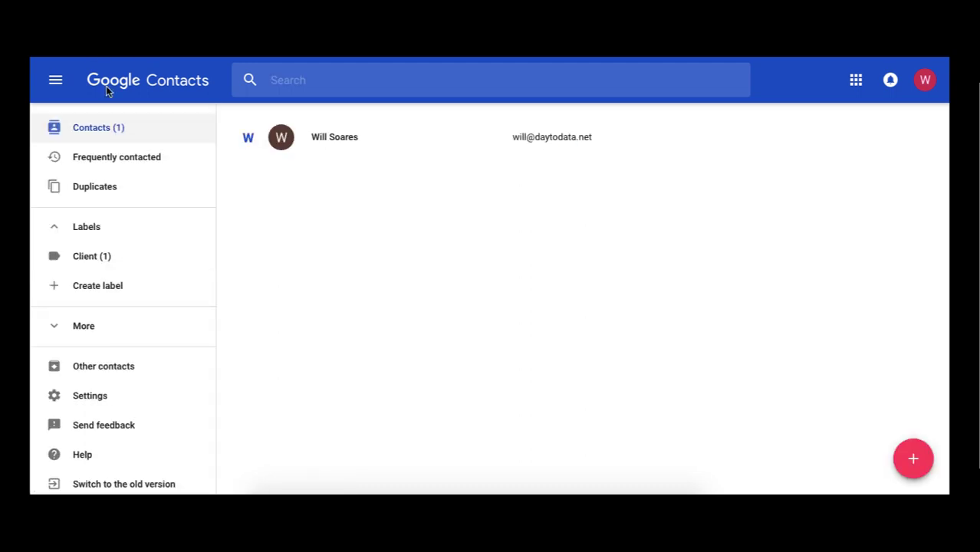
left_click(148, 262)
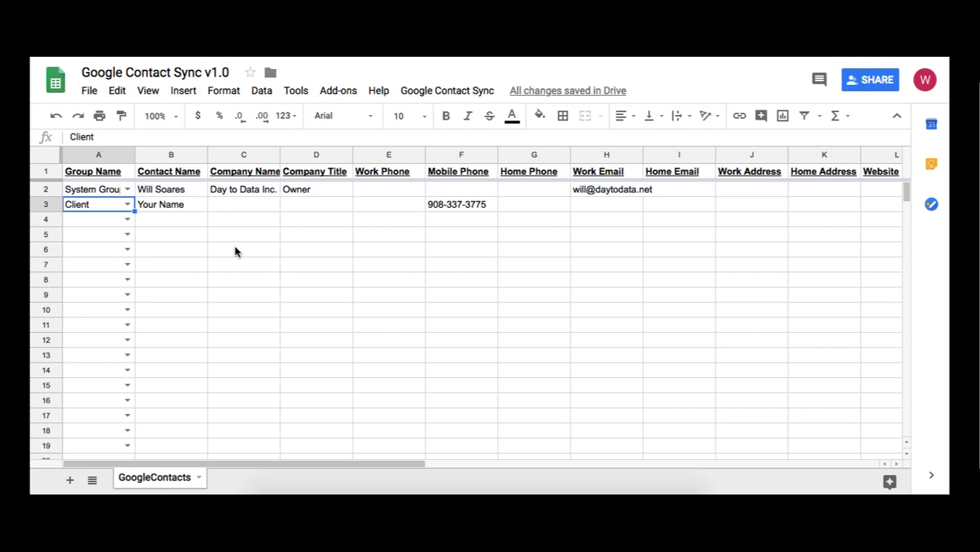
Enter Your Name's work phone number in E3 and acknowledge the Records Processed notice
left_click(406, 211)
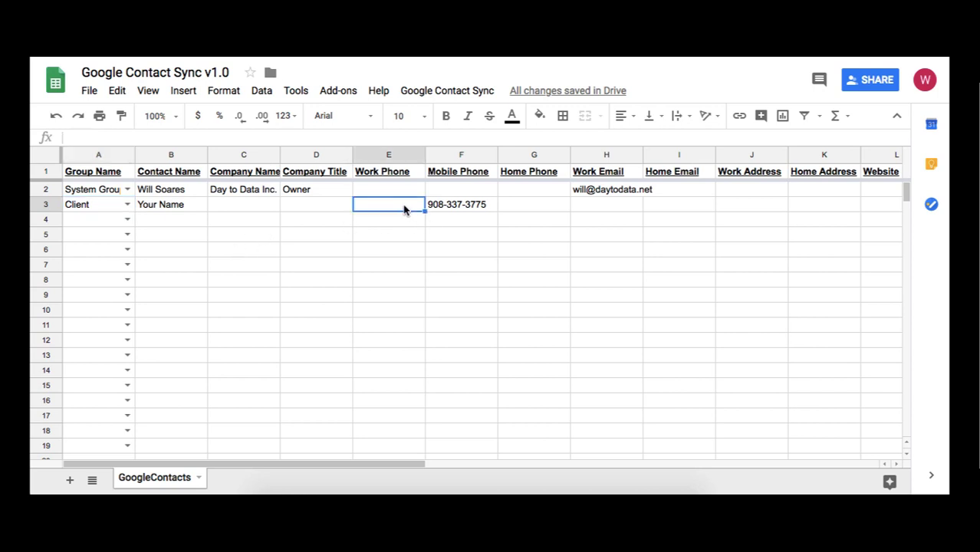
type("999")
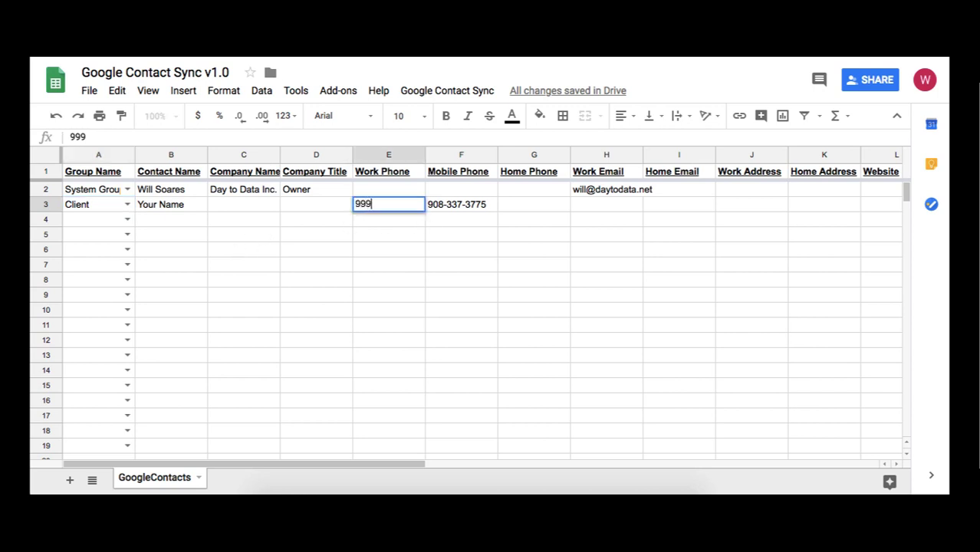
type("-888-1234")
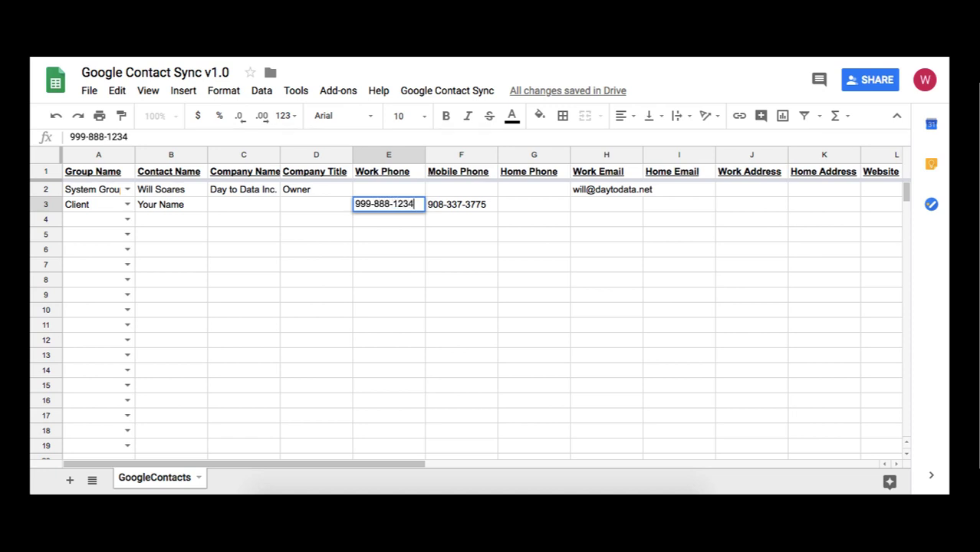
key("Return")
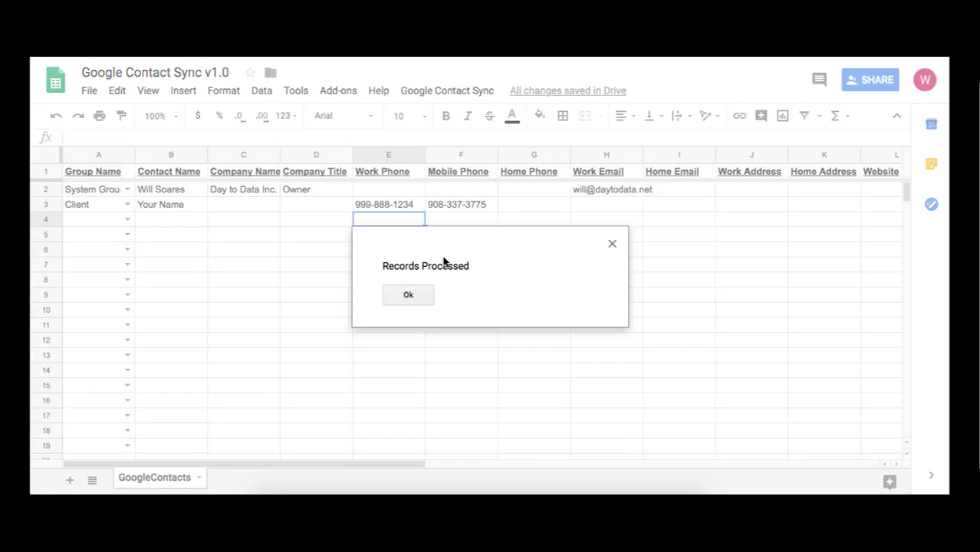
left_click(425, 304)
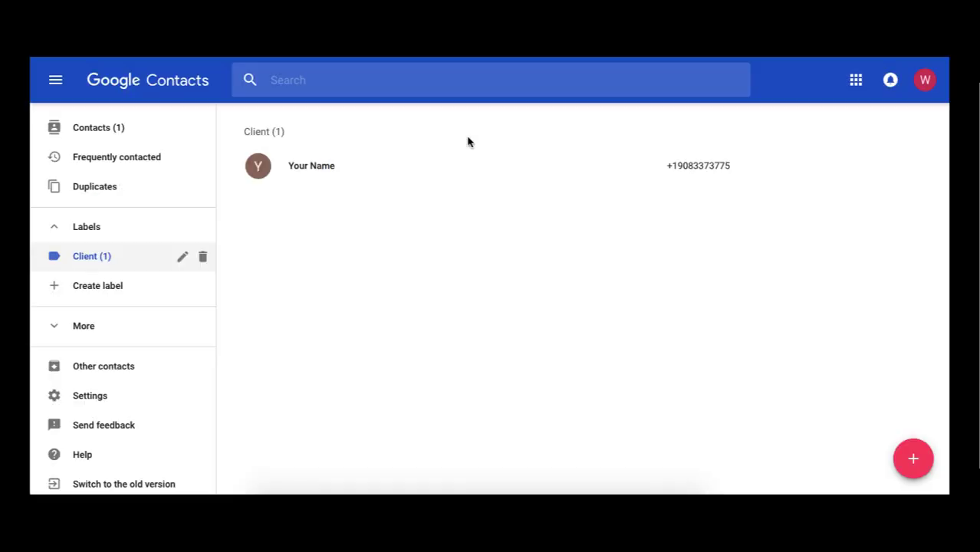
Reload Contacts and check Your Name's card now shows the work phone alongside the mobile
key("super+r")
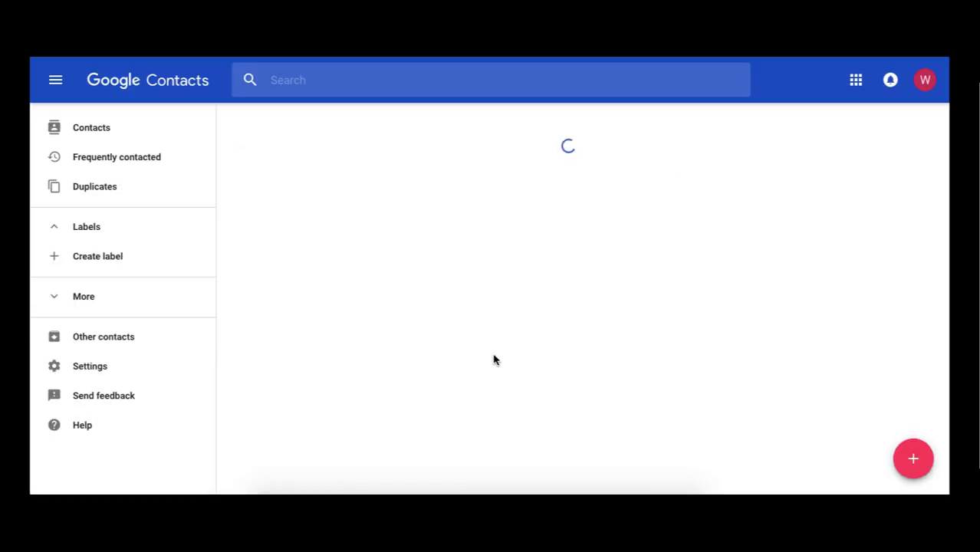
left_click(483, 173)
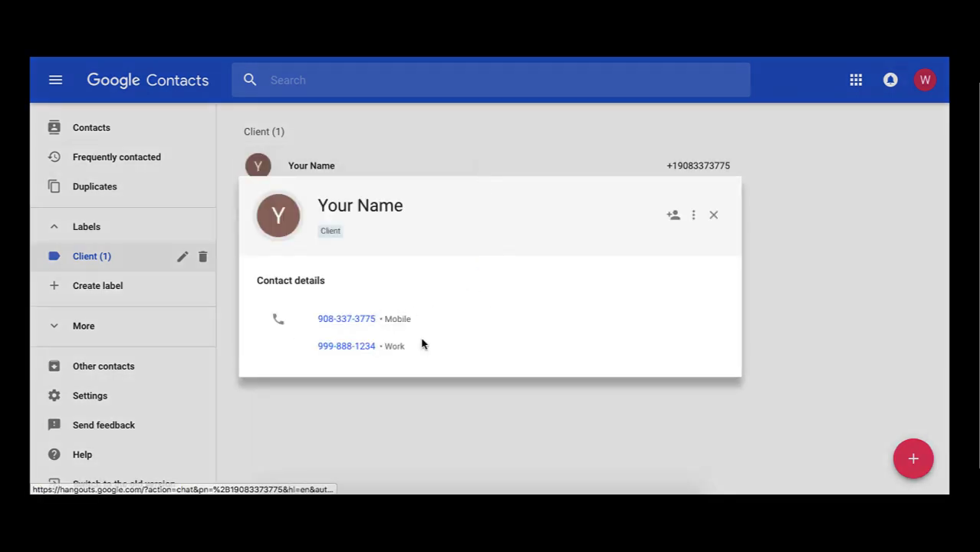
left_click(713, 215)
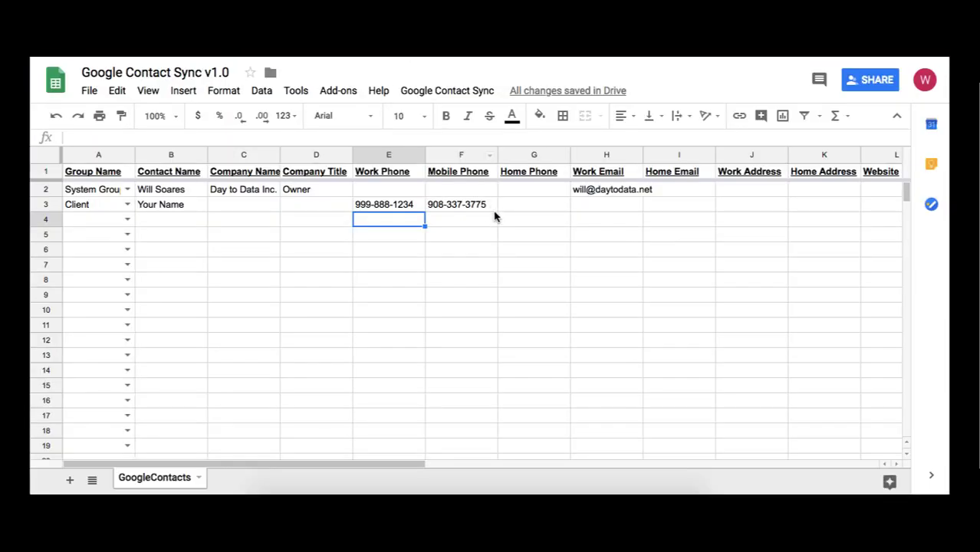
left_click(491, 208)
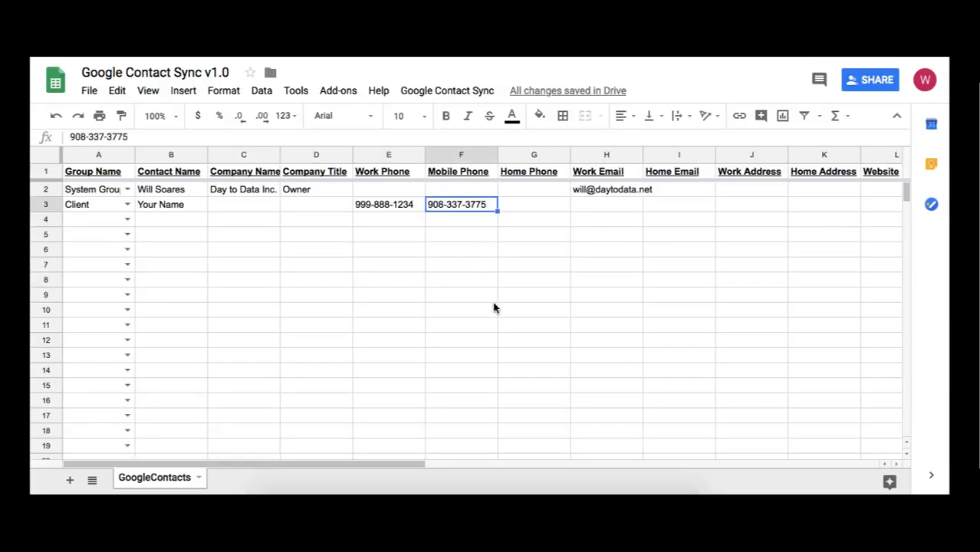
key("Delete")
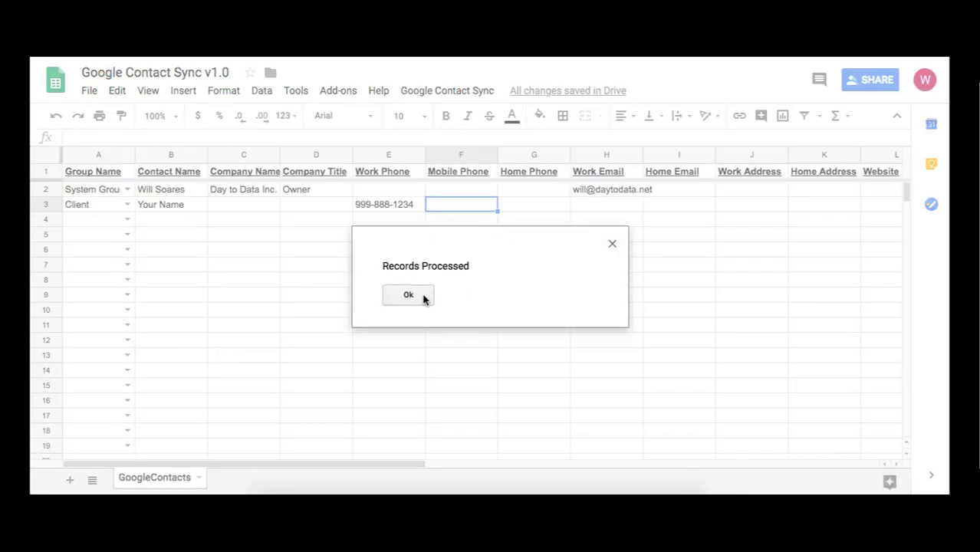
left_click(408, 295)
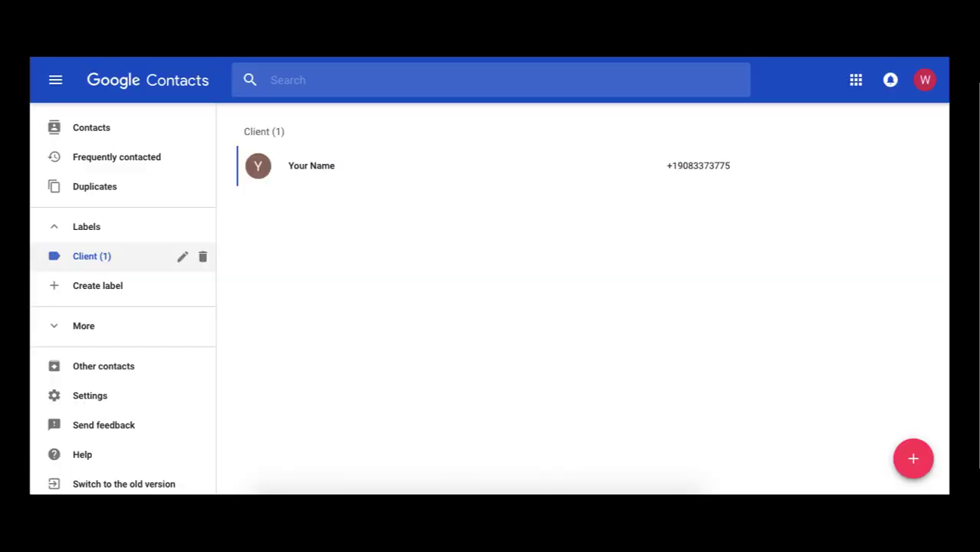
key("super+r")
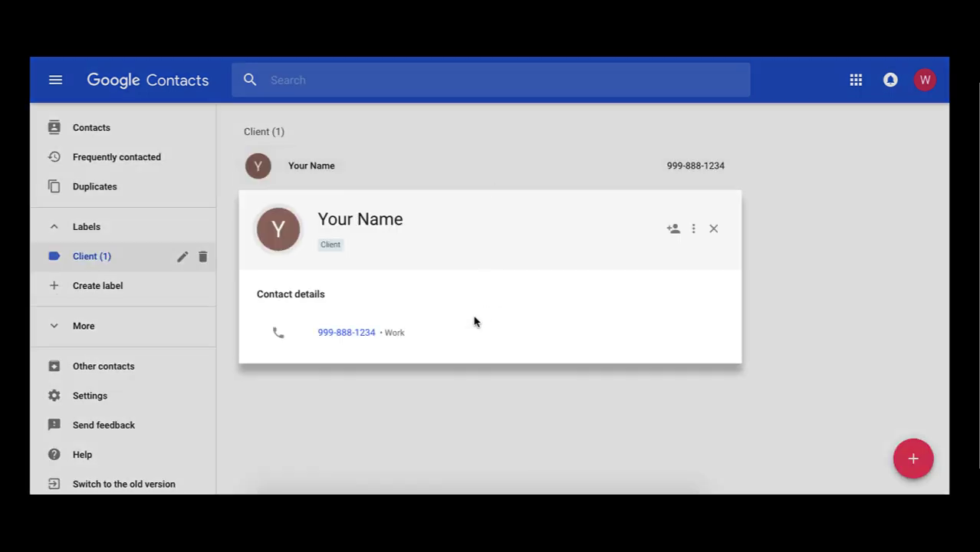
left_click(712, 231)
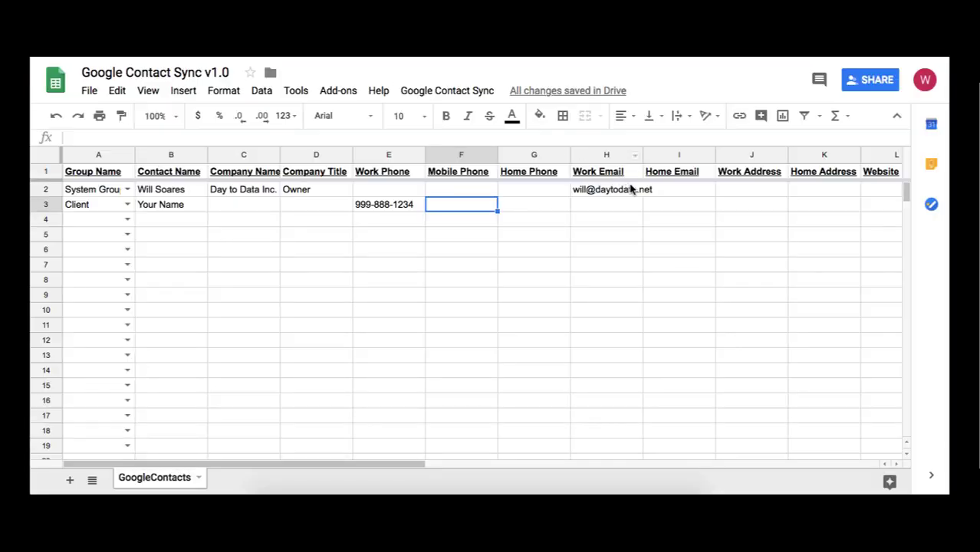
Enter the two-line work address '123 Main Street' / 'Newark, NJ 0710' in J3, then acknowledge the sync
left_click(734, 204)
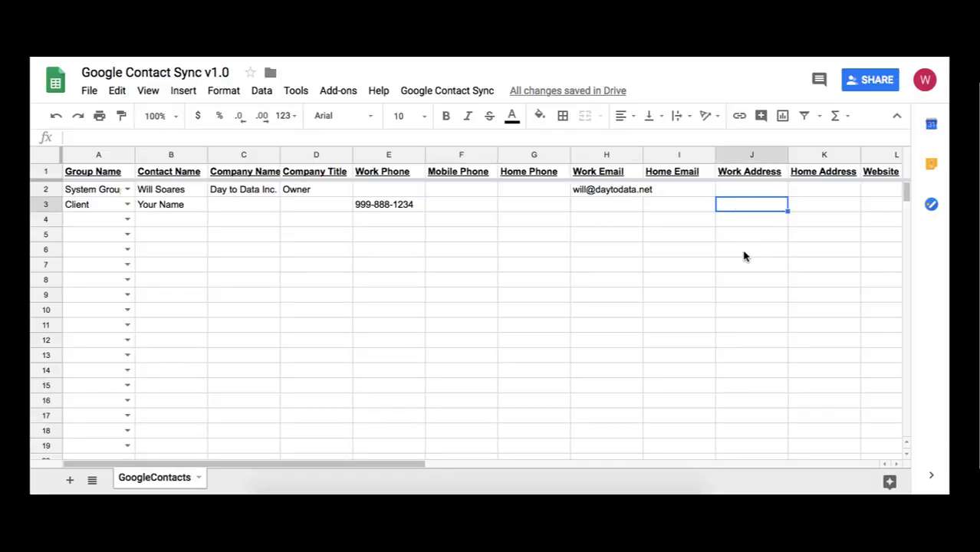
type("123 Main St")
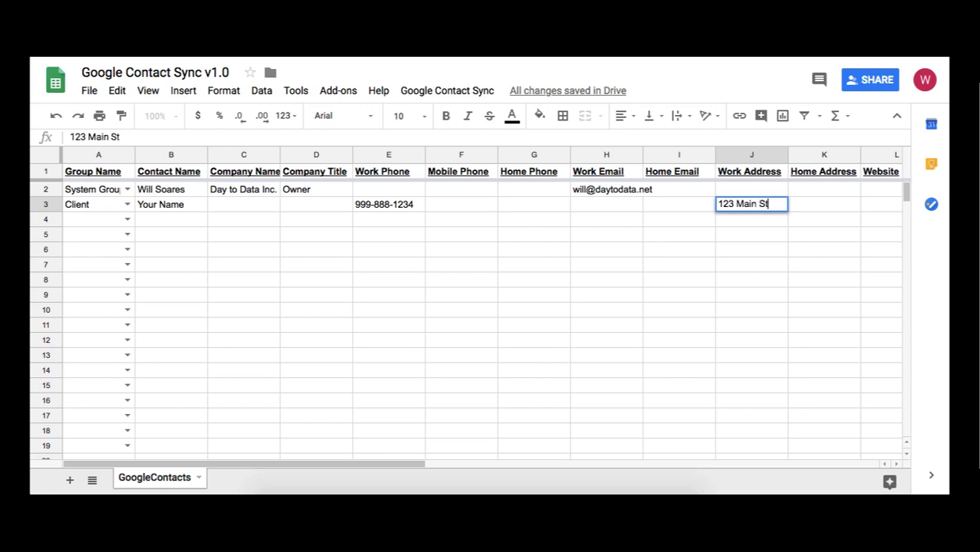
type("reet")
key("alt+Return")
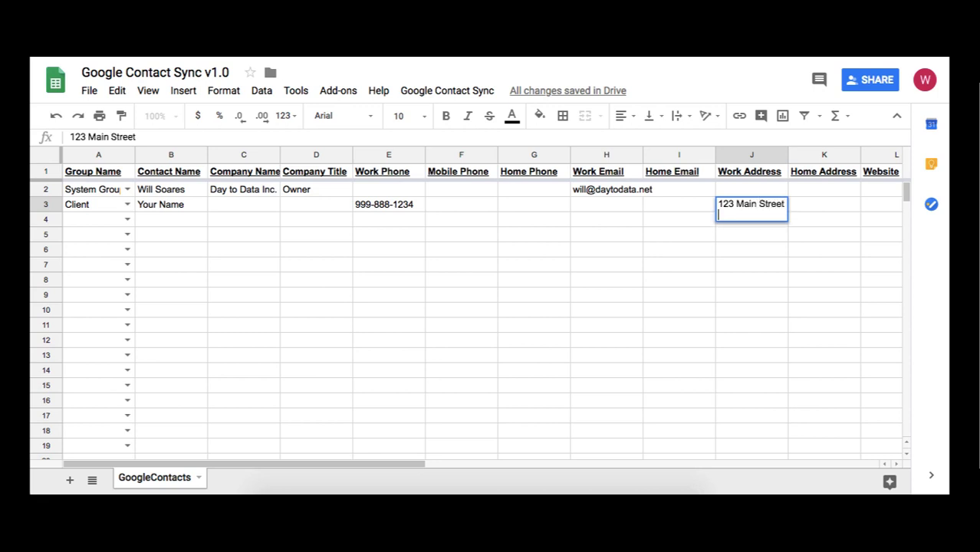
type("Newark, NJ")
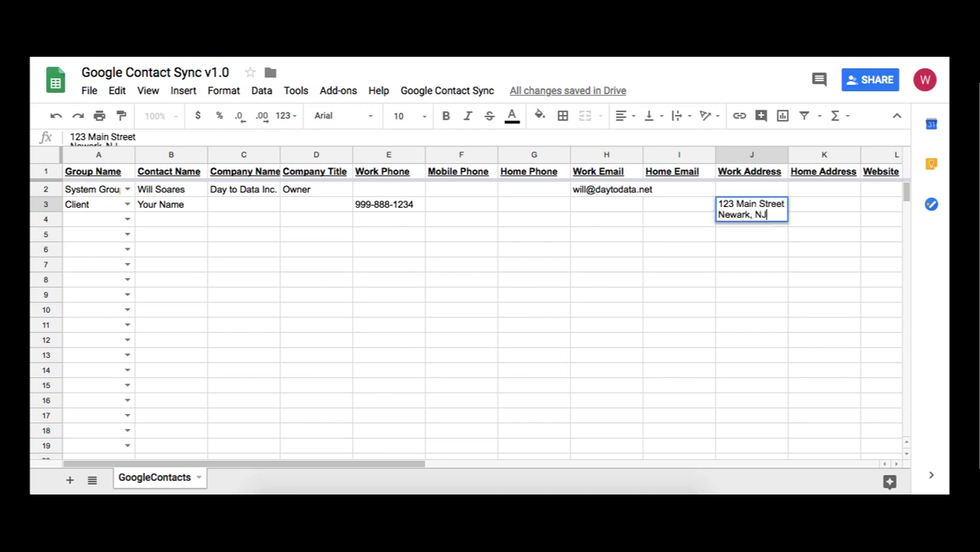
type(" 07102")
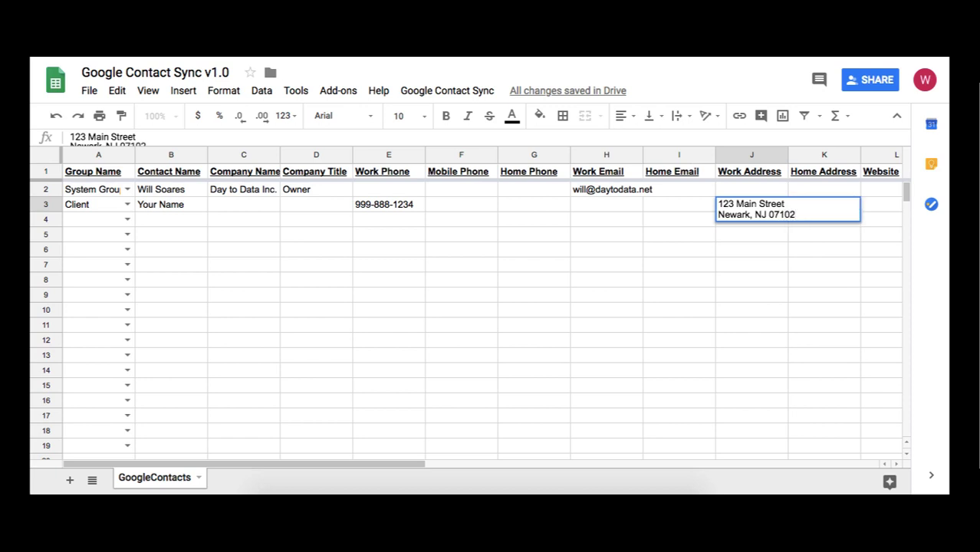
key("Return")
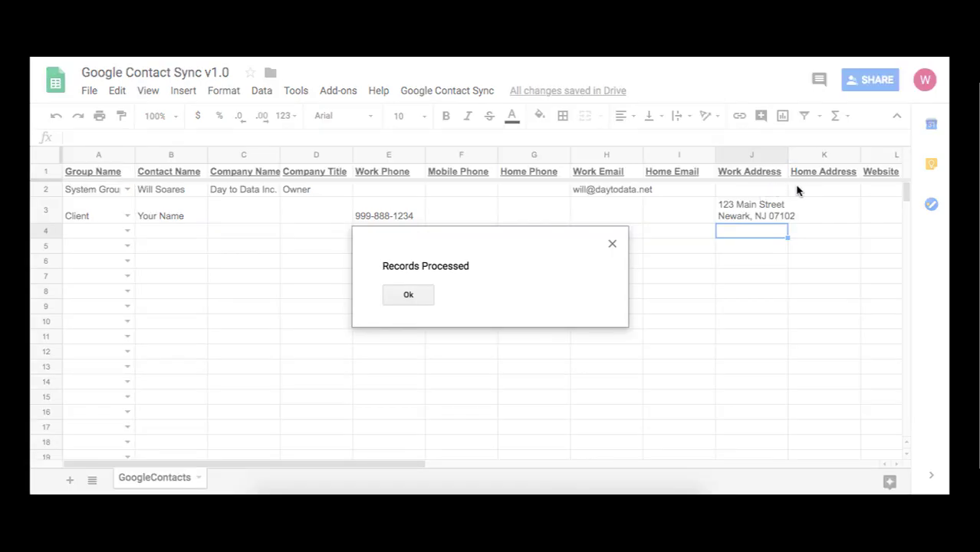
left_click(427, 298)
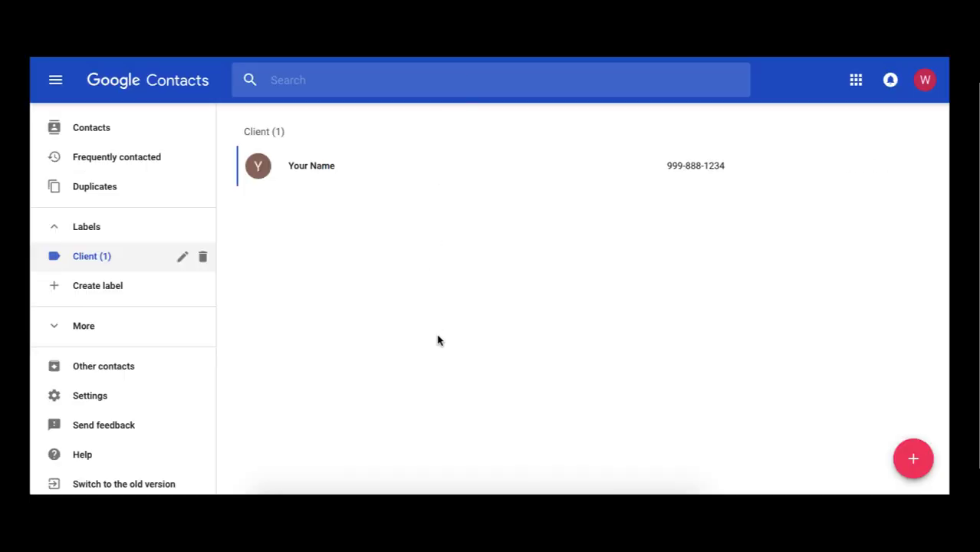
Reload Contacts, review Your Name's synced work address and phone, then show all contacts
key("super+r")
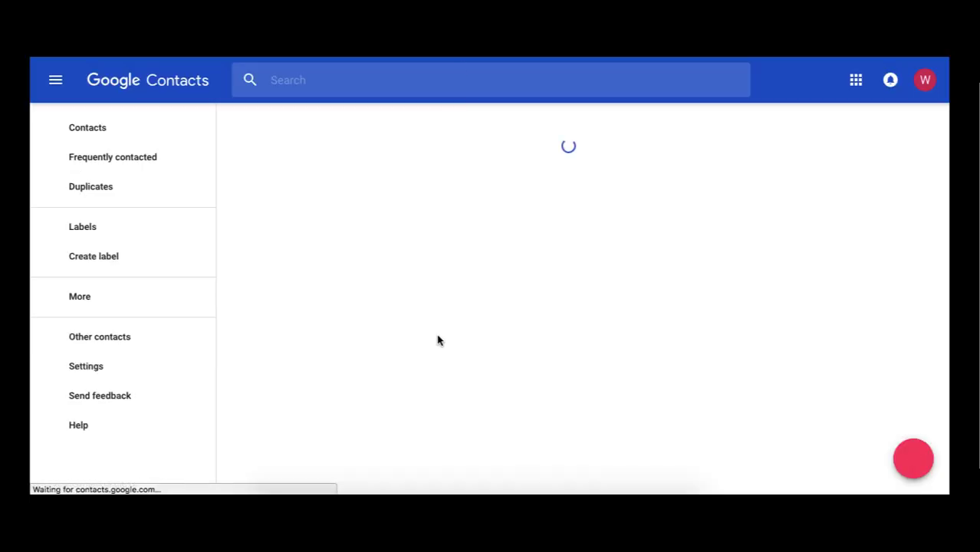
left_click(440, 172)
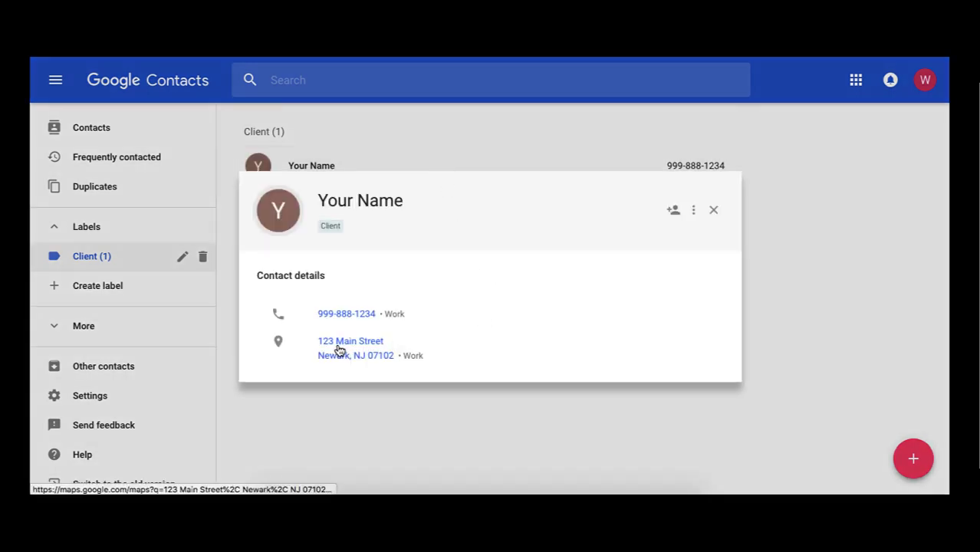
left_click(695, 215)
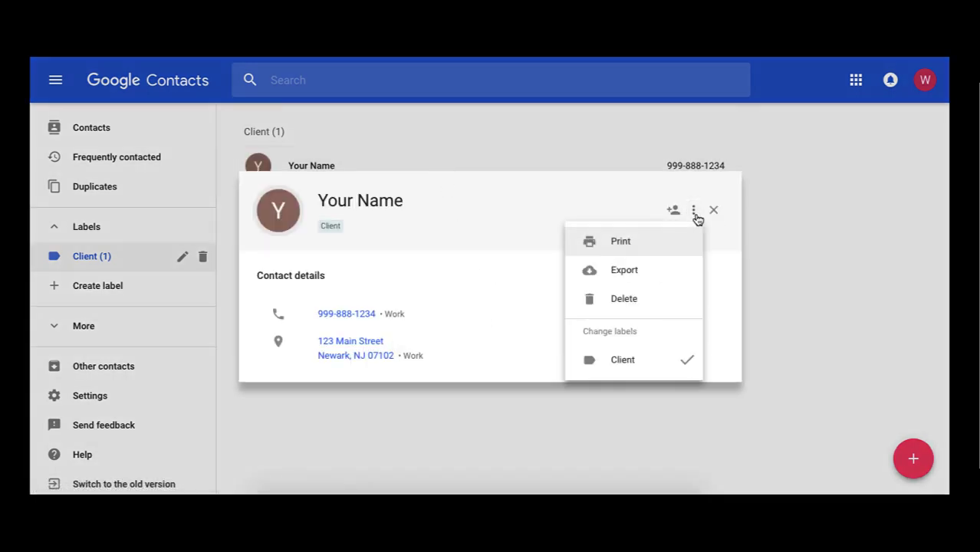
left_click(787, 270)
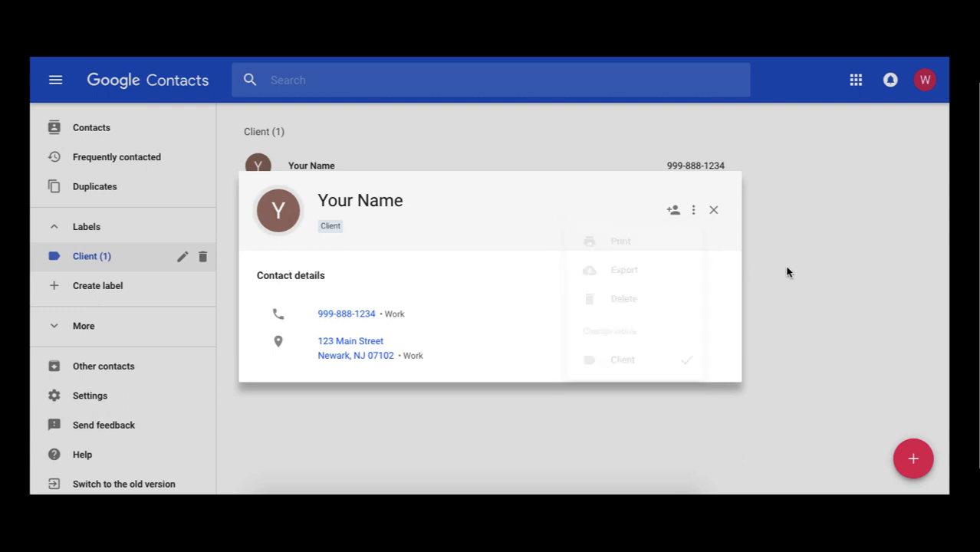
left_click(714, 210)
left_click(103, 130)
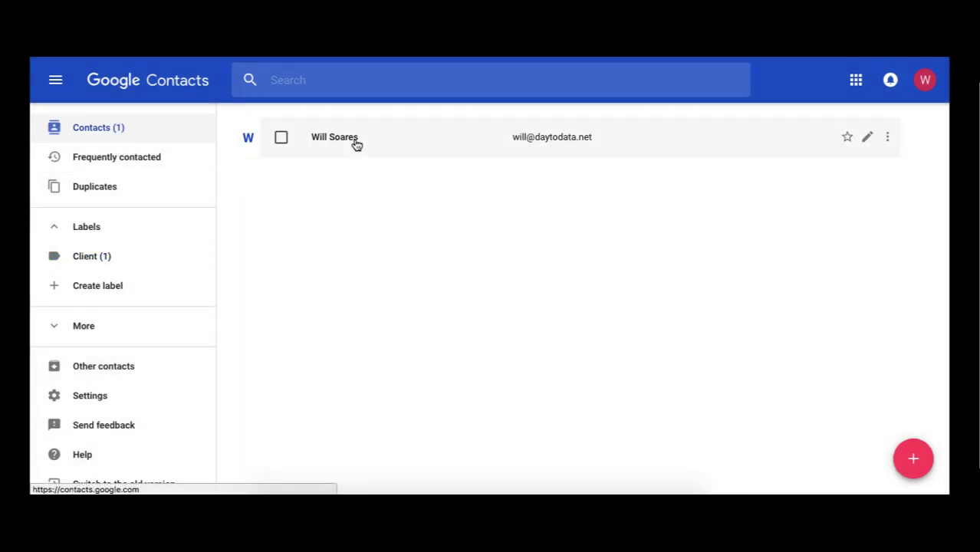
Open the listed contact for editing and reveal its additional fields
left_click(866, 141)
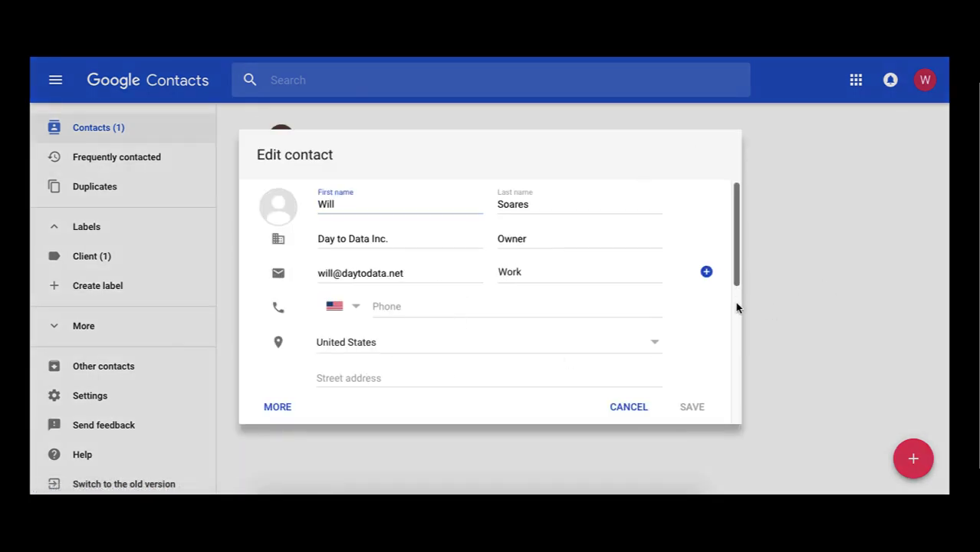
scroll(737, 308, "down", 1)
scroll(737, 315, "down", 1)
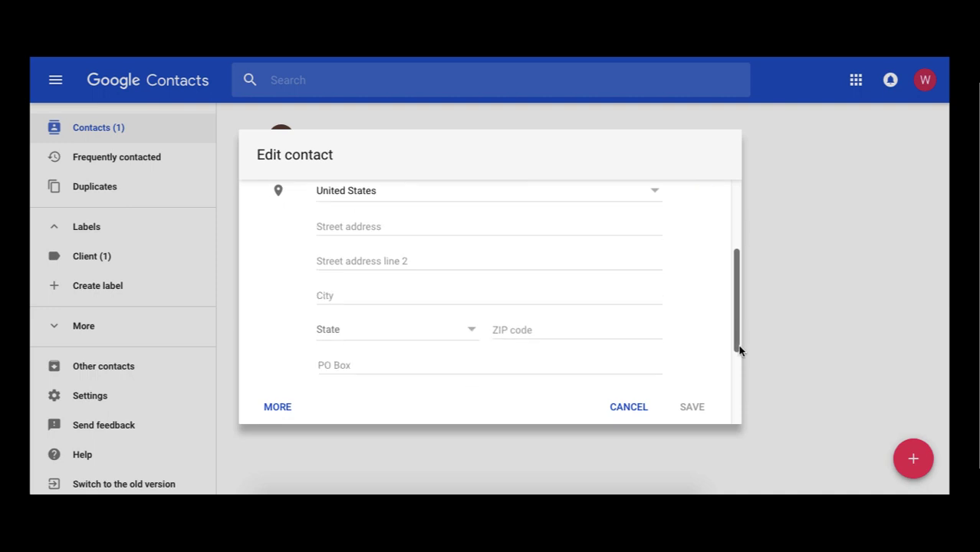
left_click(275, 408)
scroll(731, 328, "down", 5)
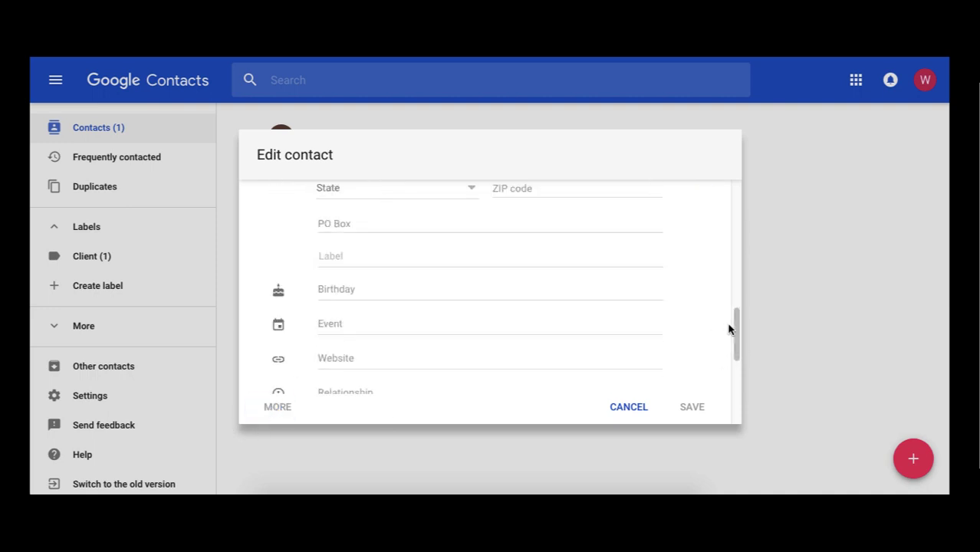
scroll(352, 219, "up", 3)
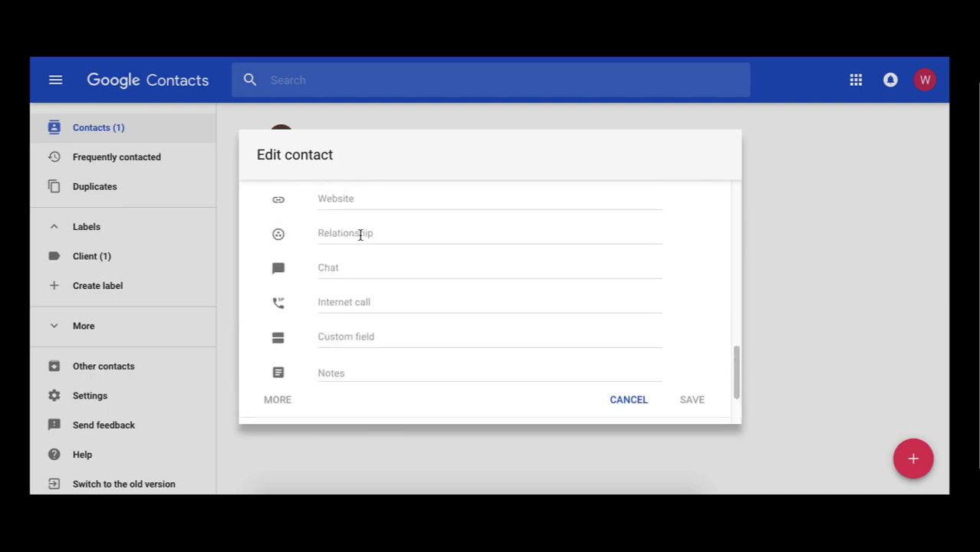
left_click(365, 229)
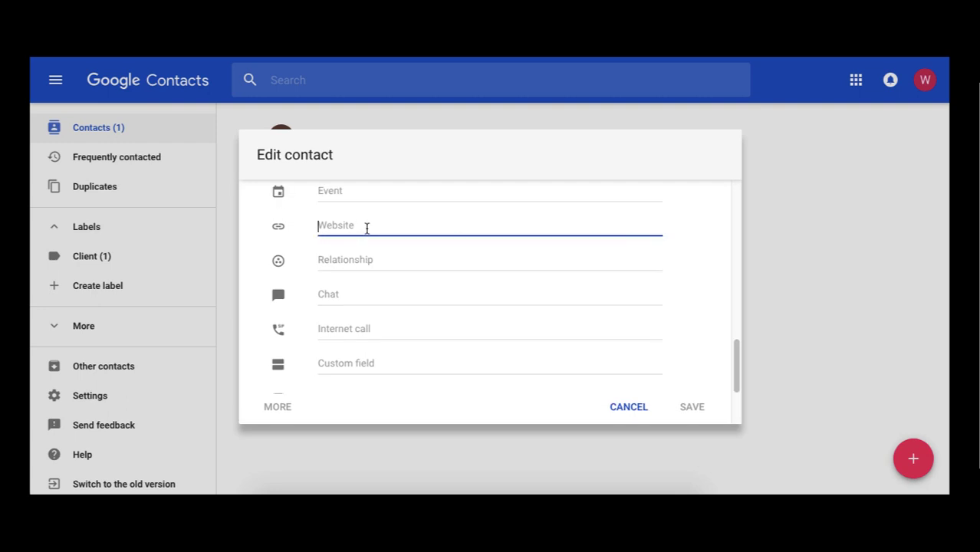
type("www.daytodata.net")
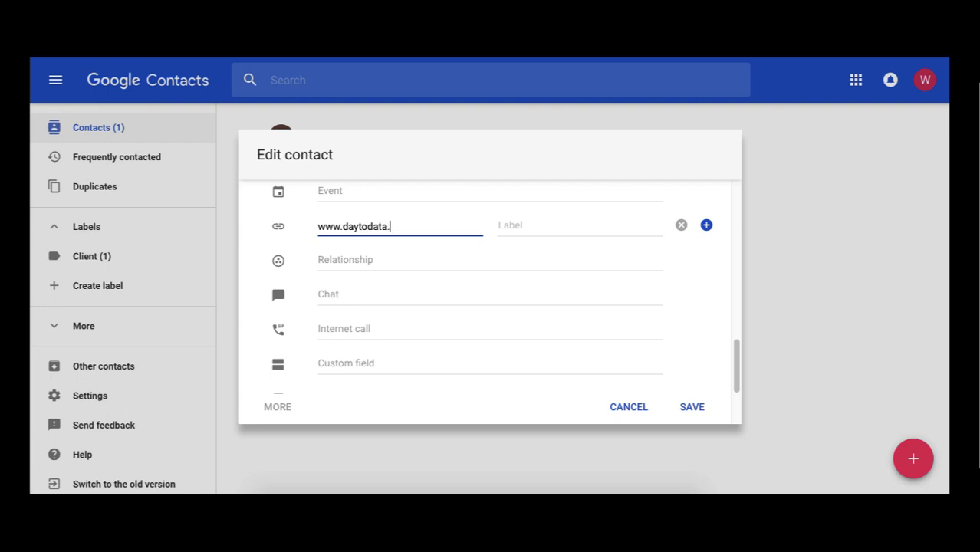
left_click(582, 222)
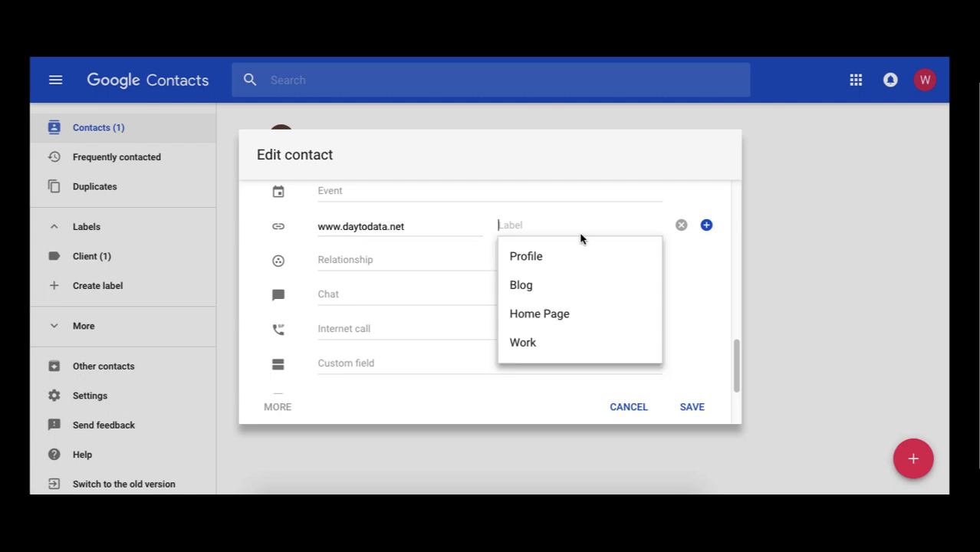
left_click(568, 344)
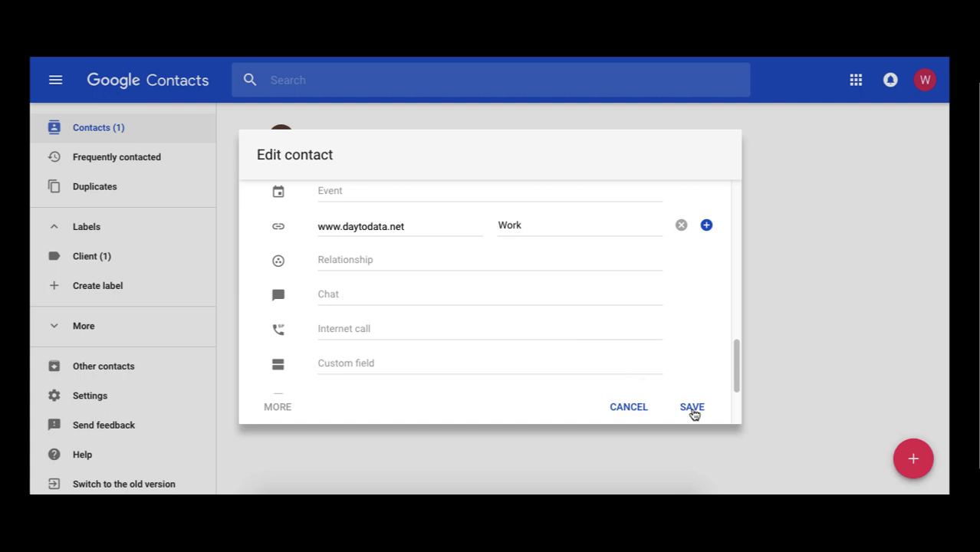
left_click(692, 409)
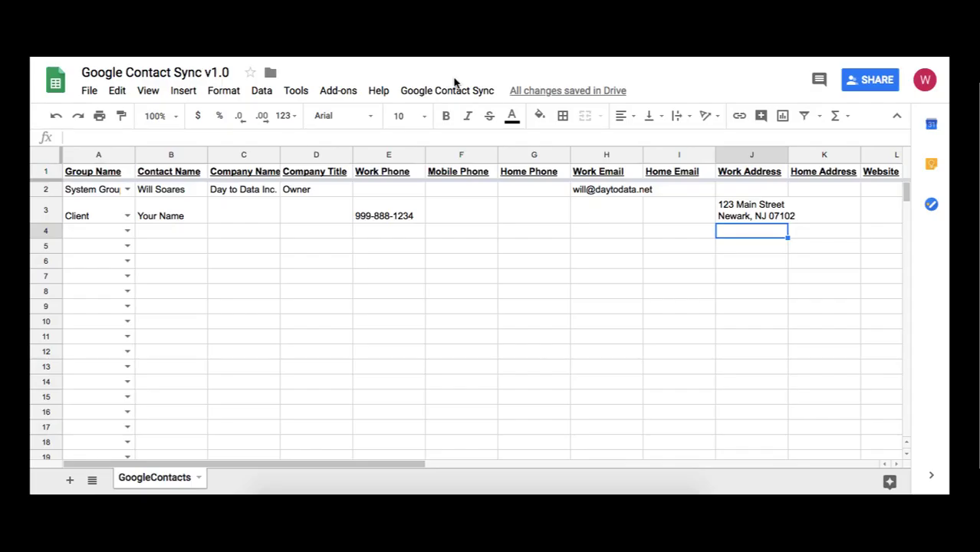
left_click(458, 91)
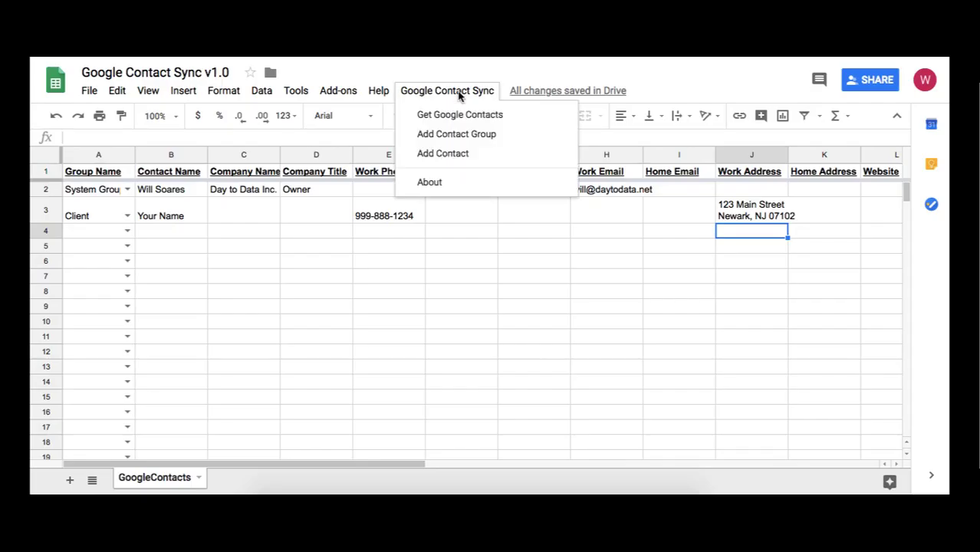
Pull the latest Google Contacts into the sheet with Get Google Contacts
left_click(520, 123)
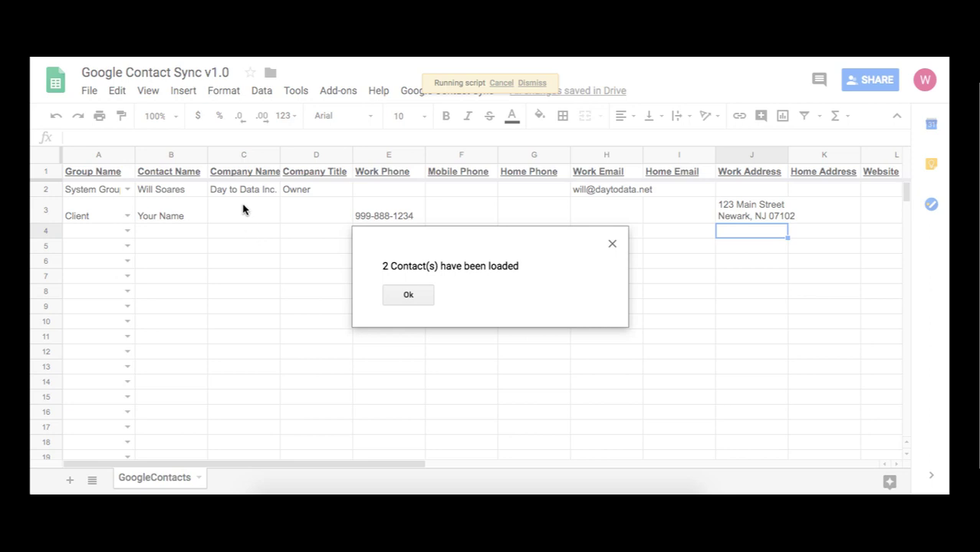
left_click(418, 302)
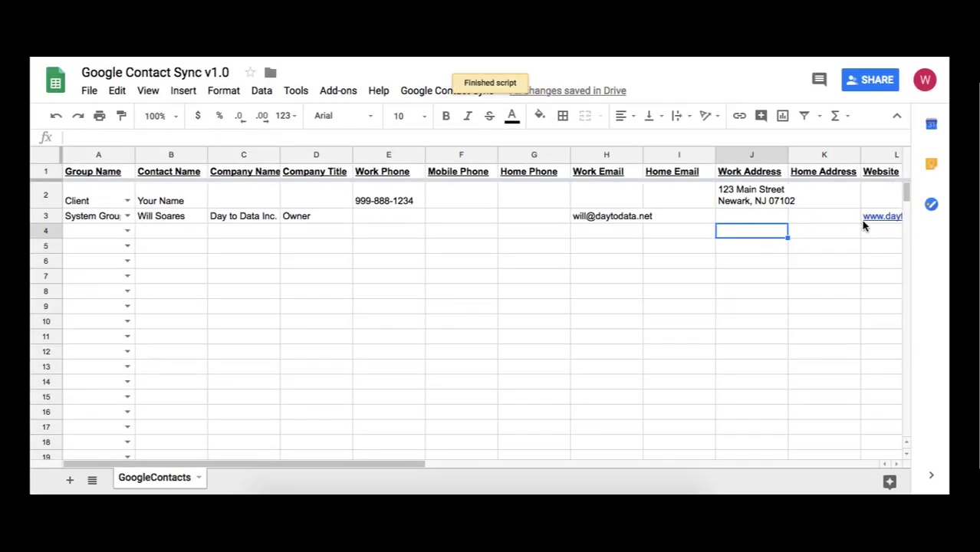
left_click(895, 464)
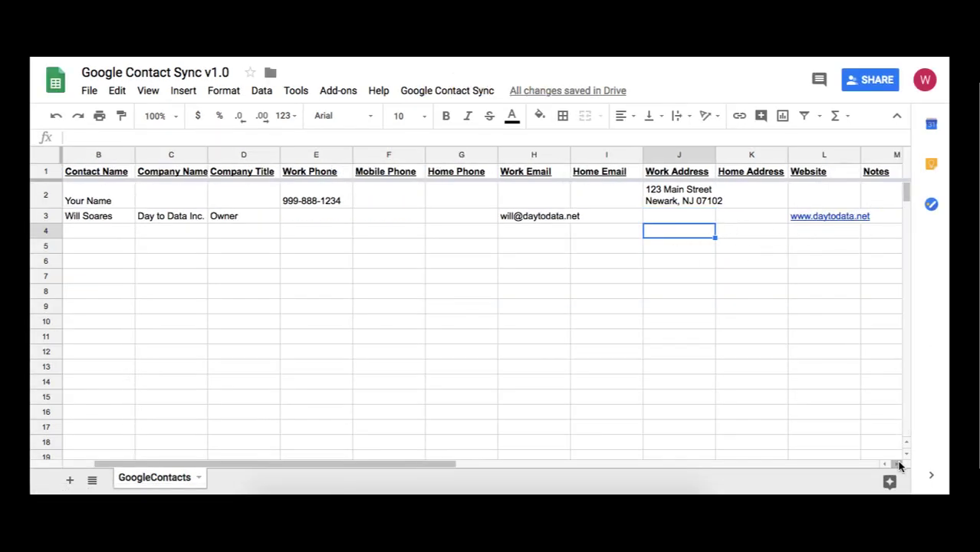
left_click(896, 464)
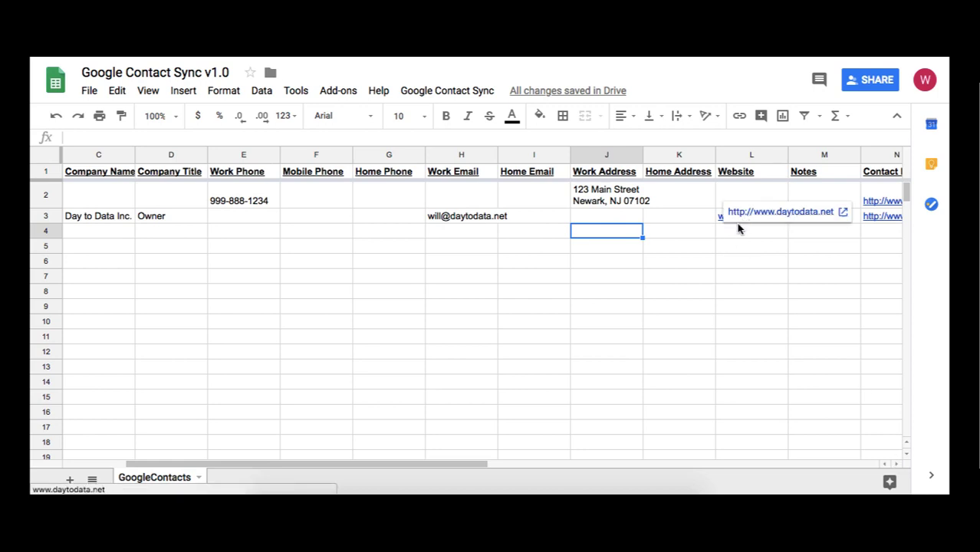
left_click_drag(467, 472, 367, 466)
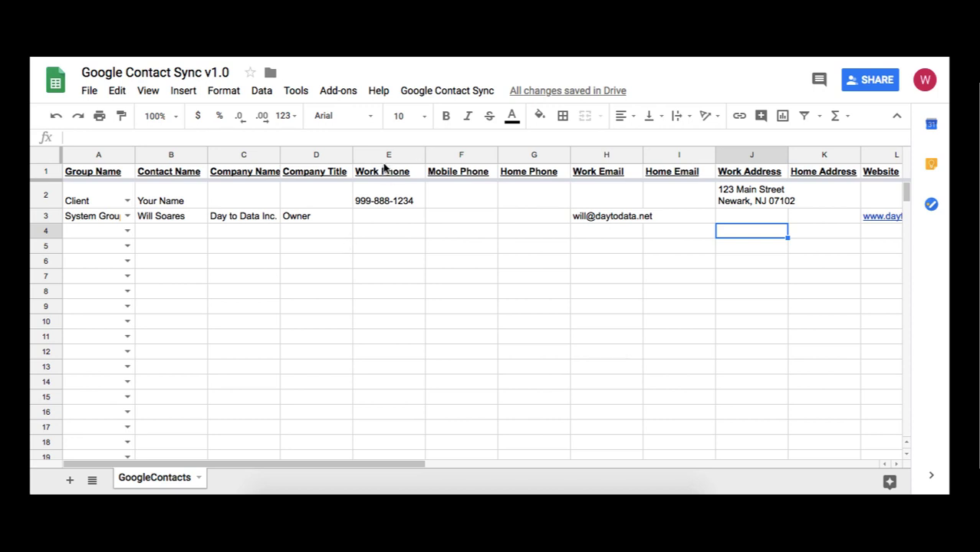
Check the company name, Group Name, Website, Notes and Contact ID columns for the reloaded rows
left_click(262, 220)
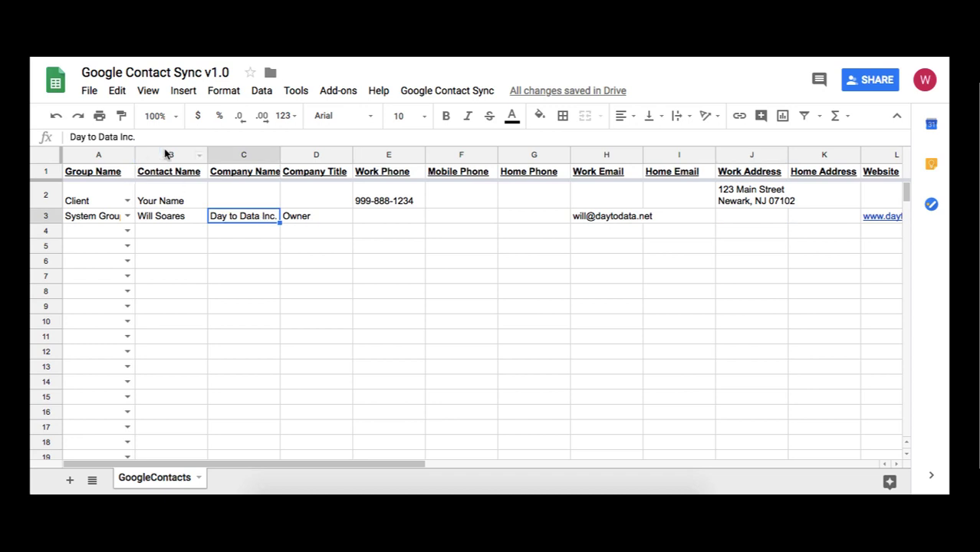
left_click(89, 154)
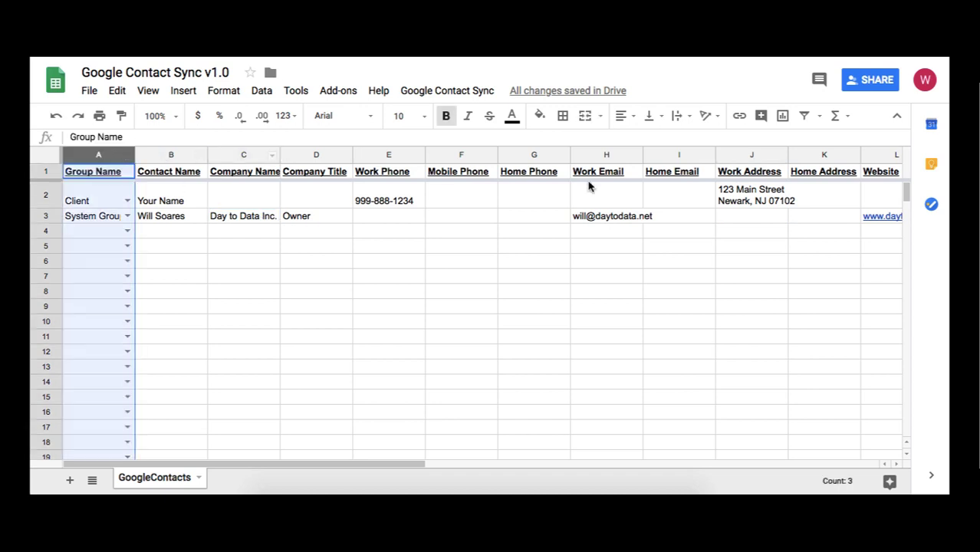
left_click(895, 464)
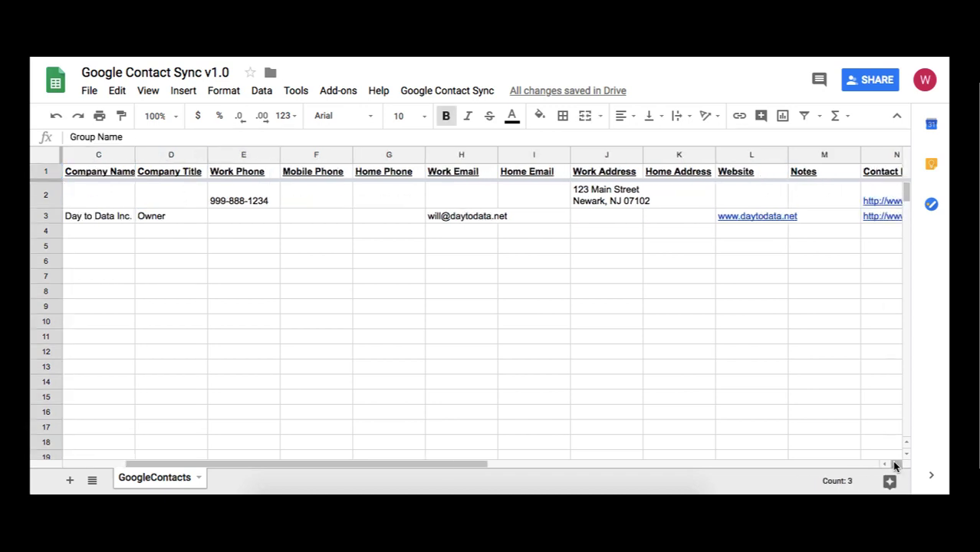
left_click(825, 156)
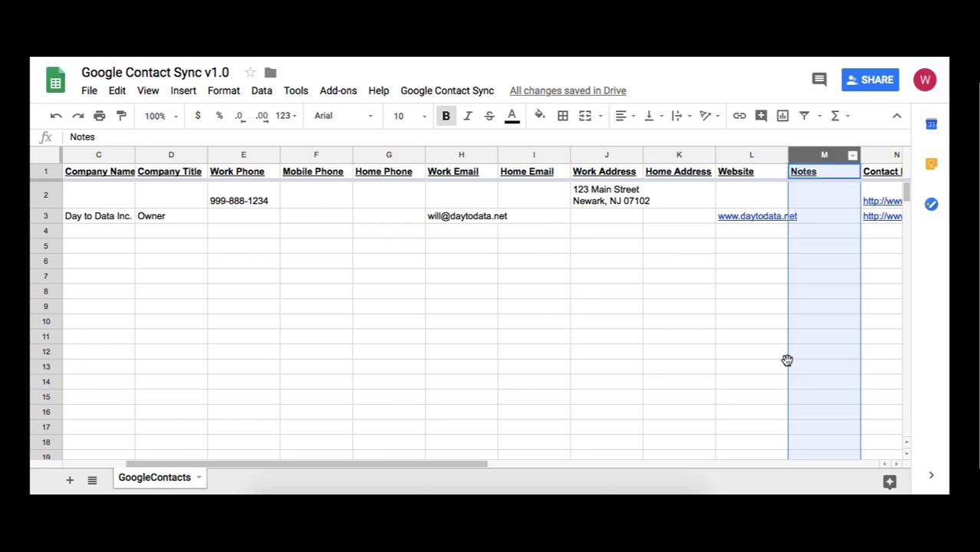
left_click(737, 323)
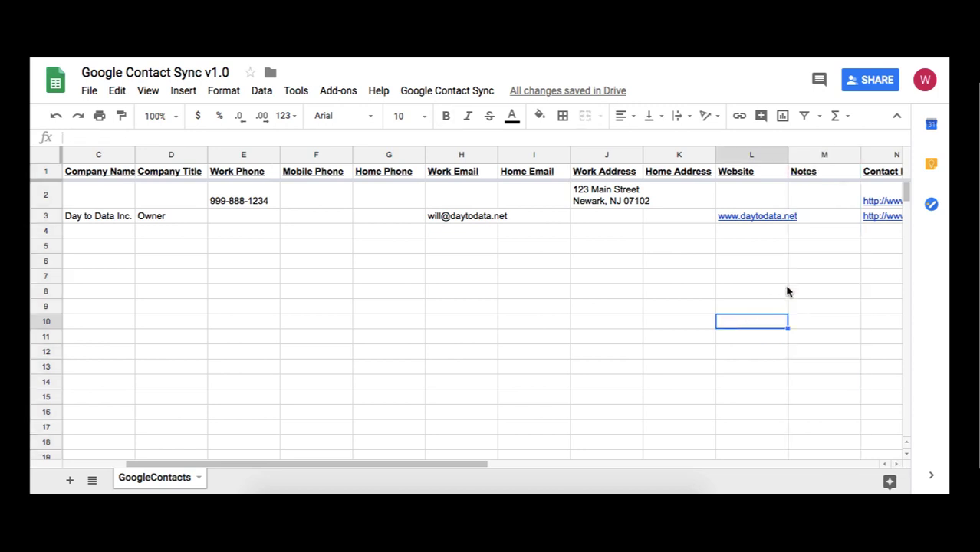
left_click(897, 464)
left_click(898, 464)
left_click(898, 464)
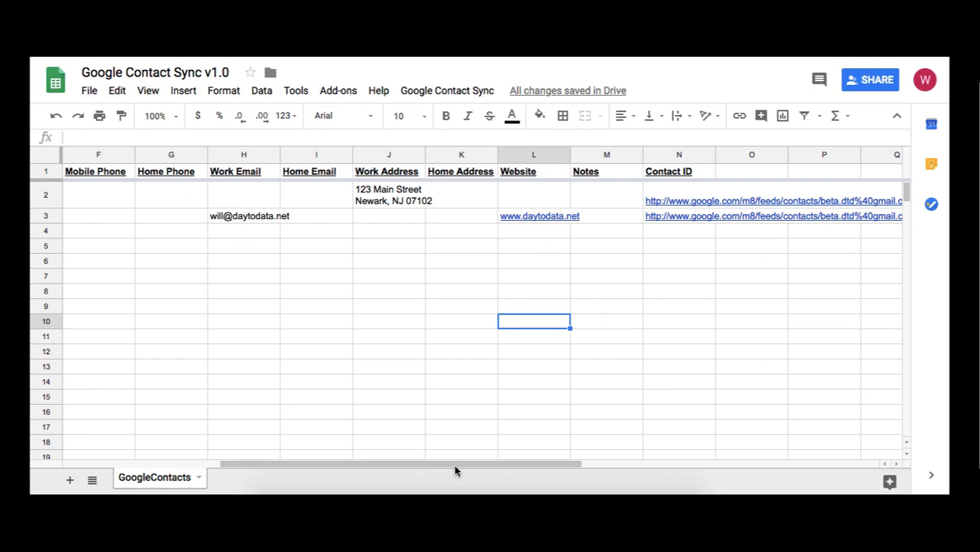
left_click_drag(455, 471, 250, 467)
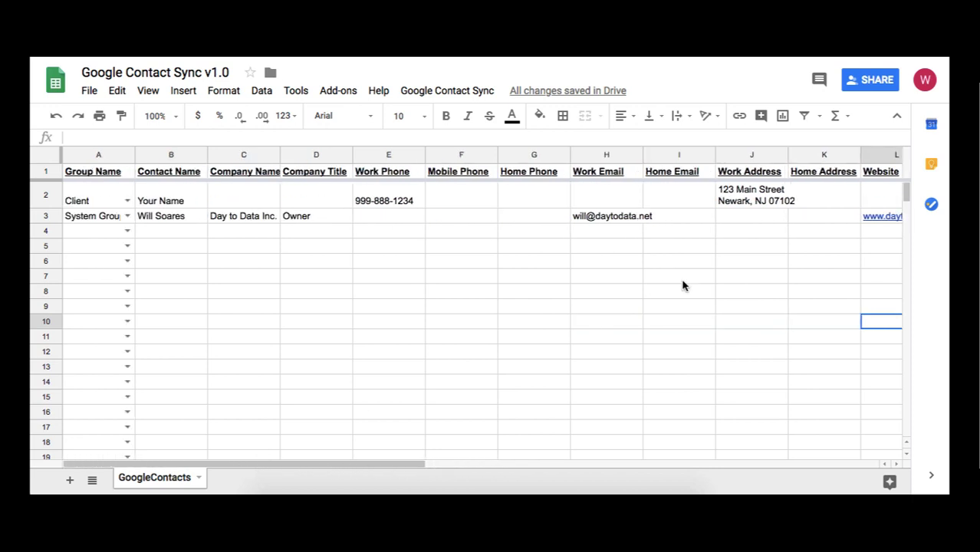
Copy the Newark work address from J2 into the Home Email cell I3 and acknowledge the sync
left_click(727, 203)
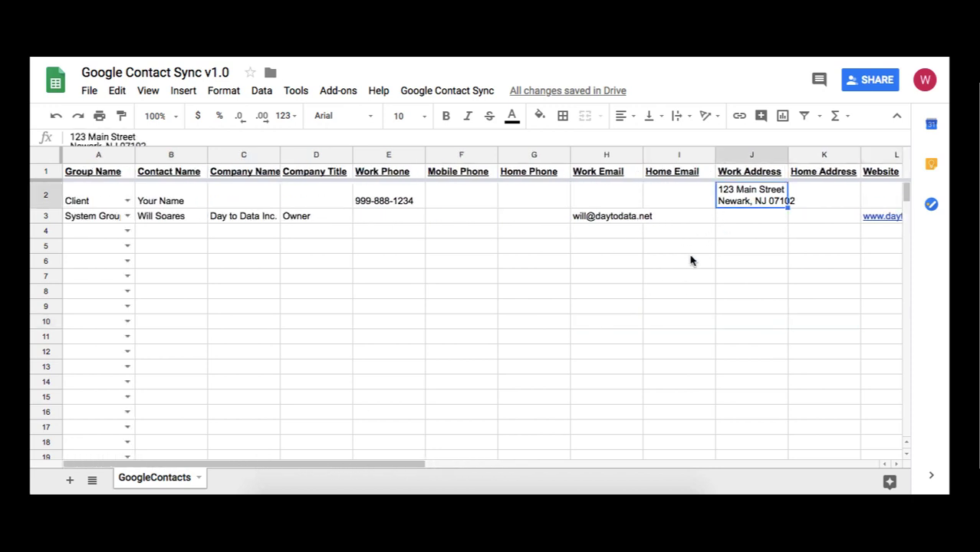
key("ctrl+c")
left_click(673, 220)
key("ctrl+v")
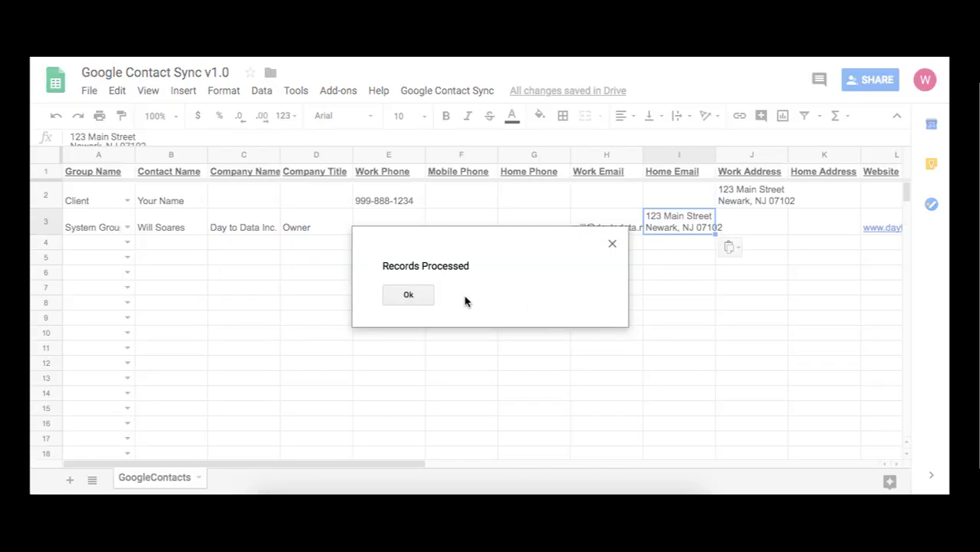
left_click(392, 296)
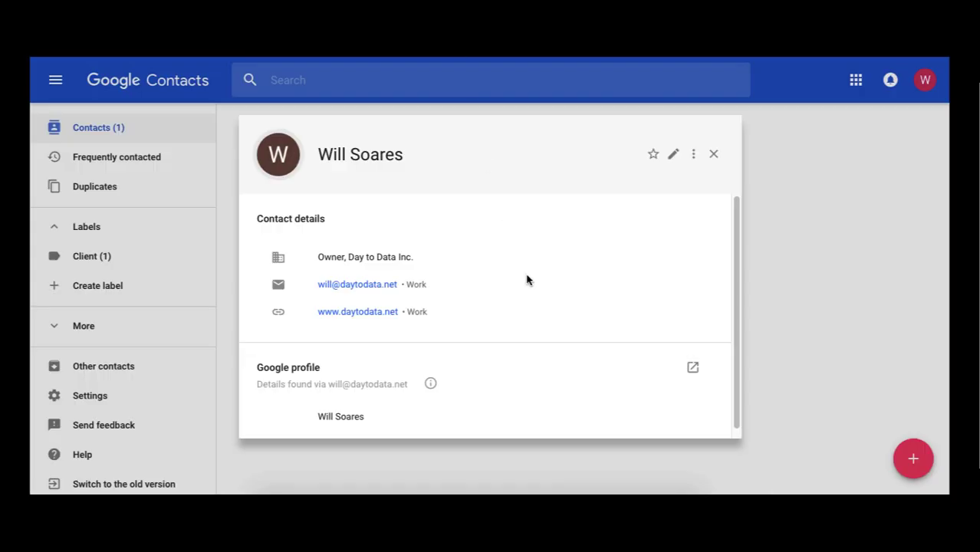
Reopen the contact's card to confirm the Home address 123 Main Street Newark, NJ 07102
left_click(715, 156)
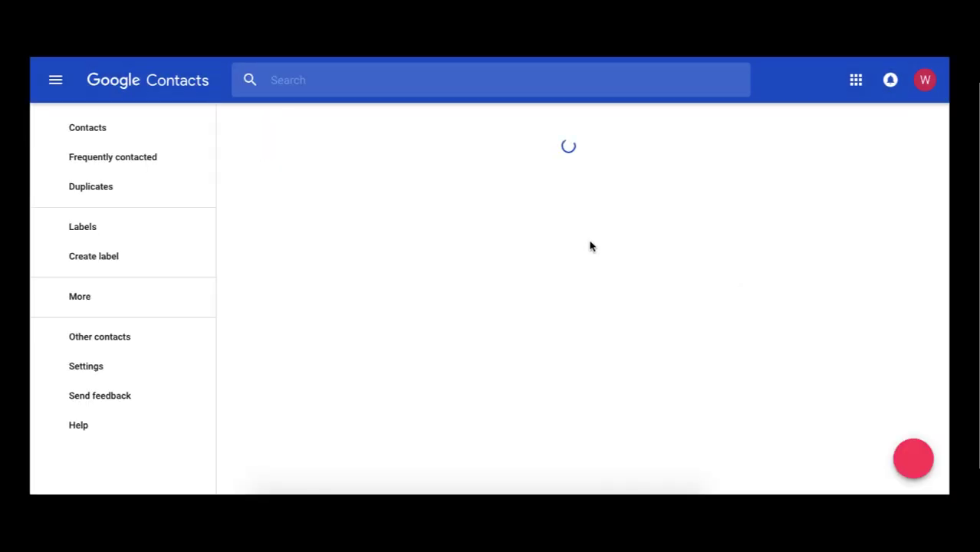
left_click(461, 149)
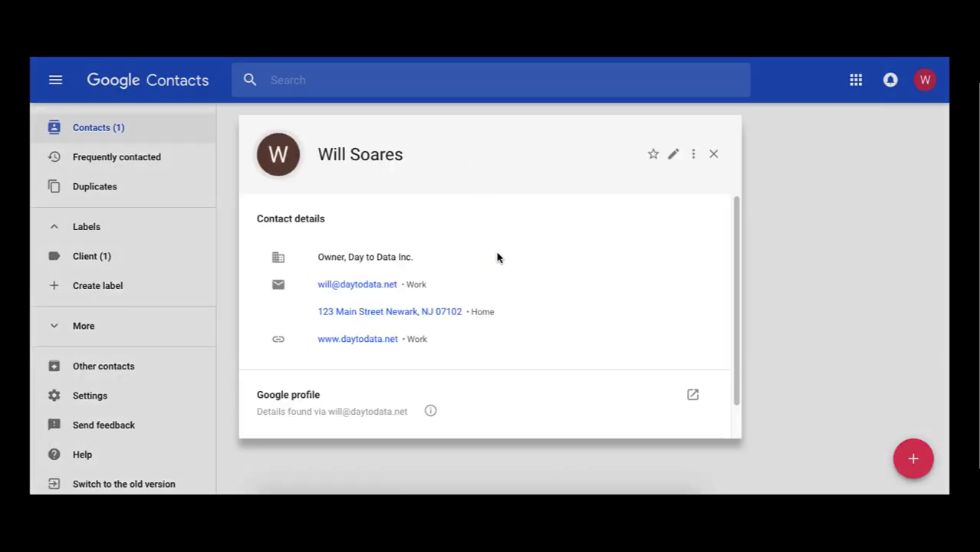
left_click(714, 154)
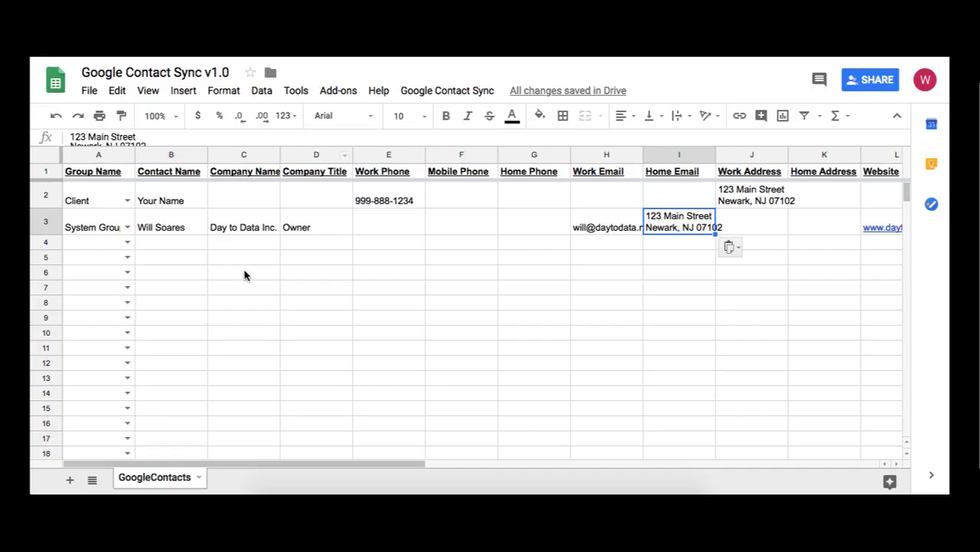
Enter Person1 and Person2 in B4:B5 and fill the series down to Person9 in row 12
left_click(187, 246)
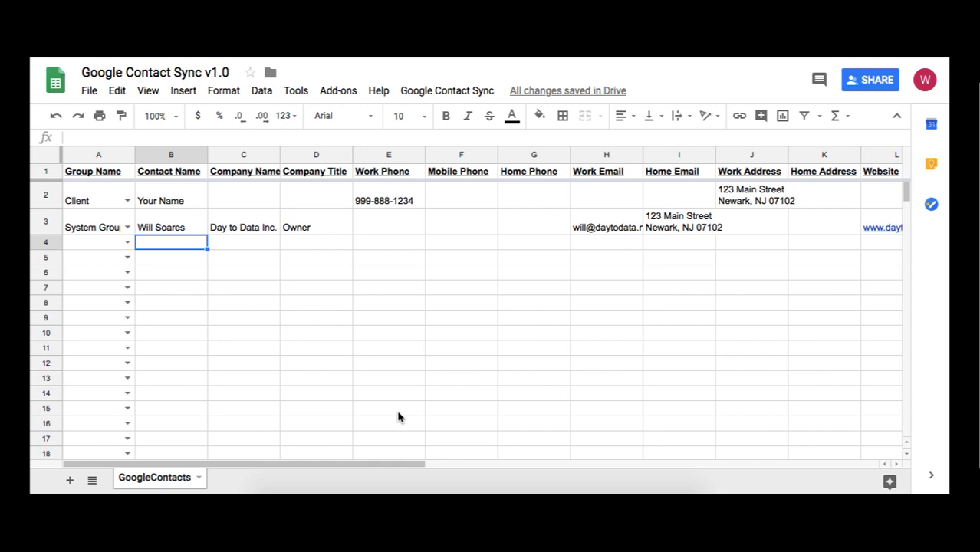
type("Person1")
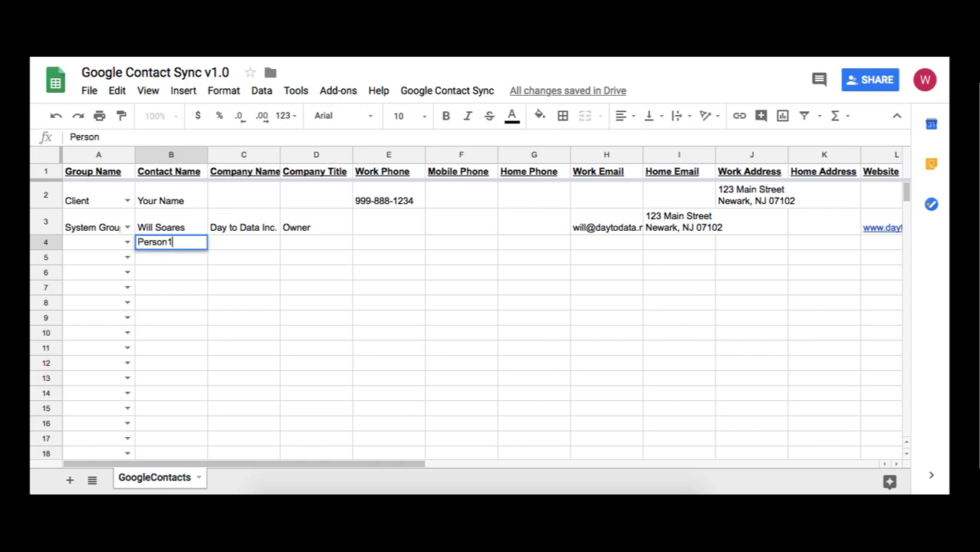
key("Return")
type("Person2")
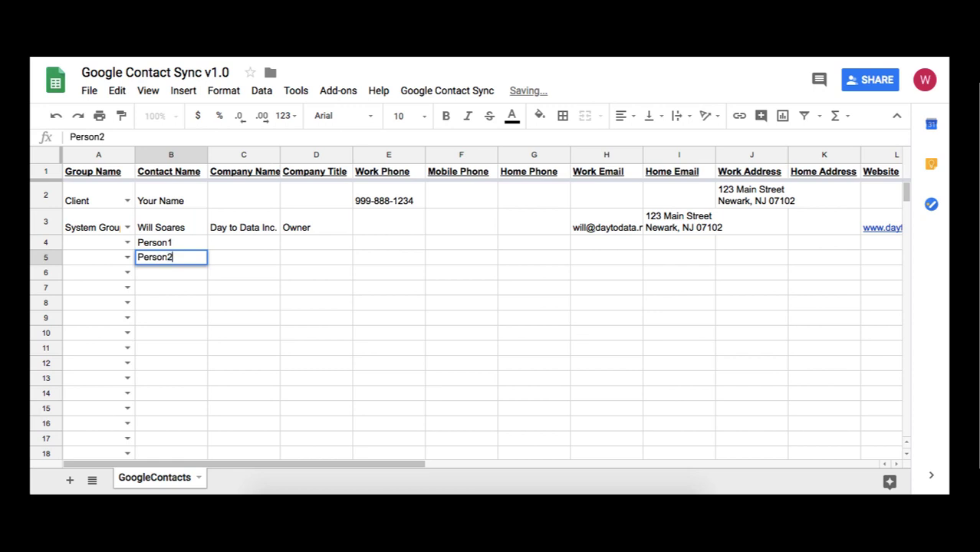
key("Return")
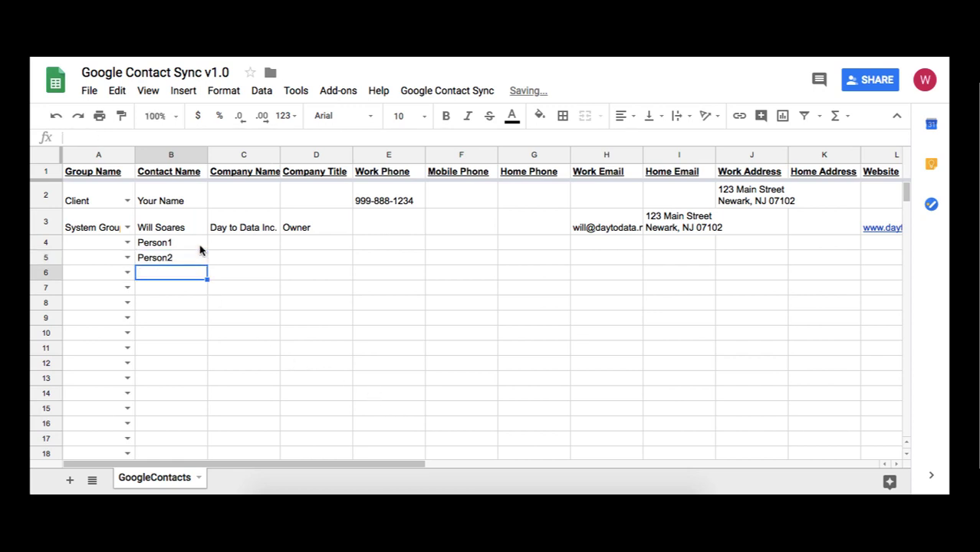
left_click_drag(200, 246, 207, 363)
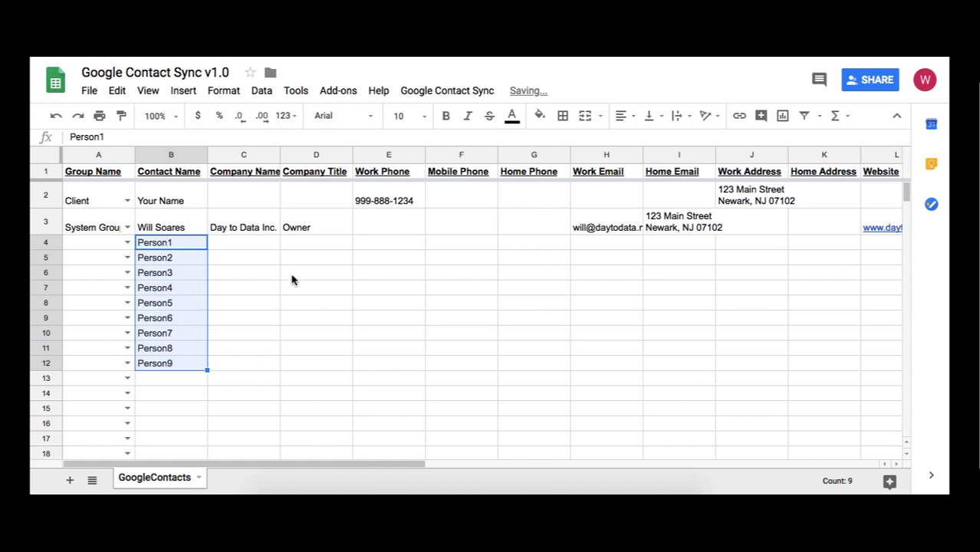
left_click(328, 274)
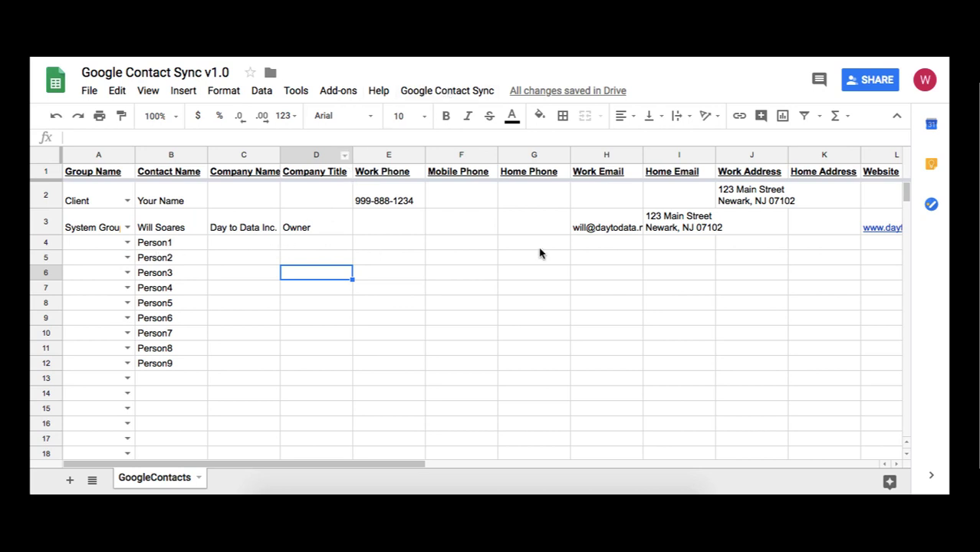
Run Google Contact Sync > Add Contact for the nine Person rows and acknowledge 9 records added
left_click(477, 93)
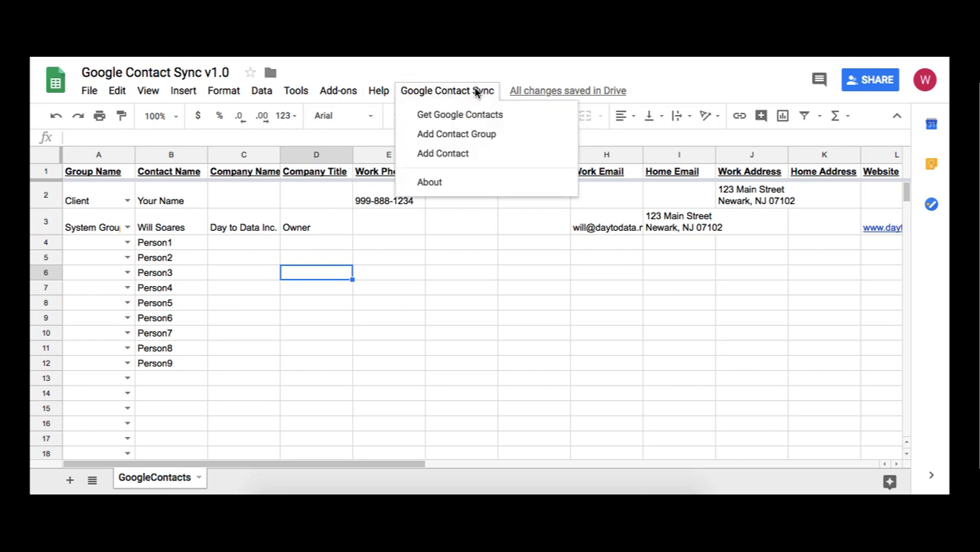
left_click(518, 159)
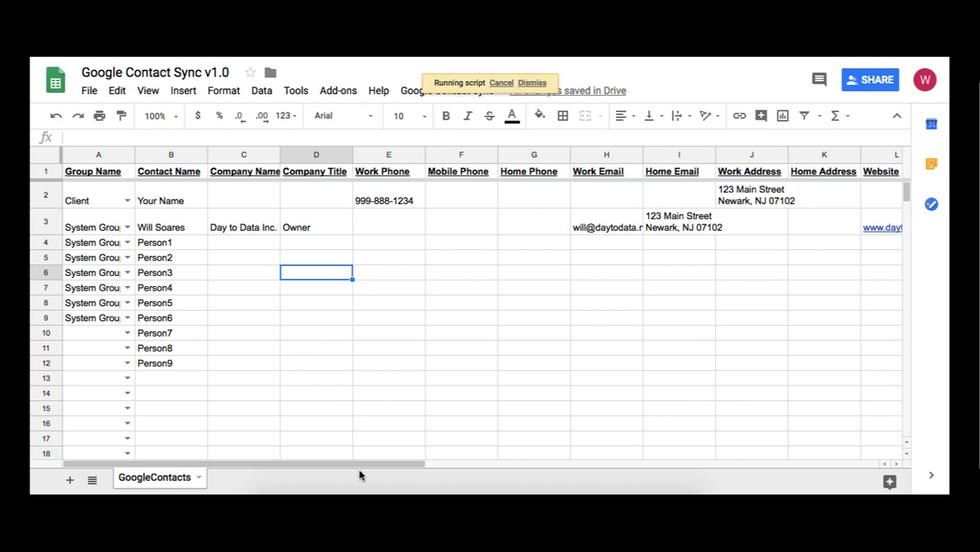
left_click_drag(365, 469, 589, 464)
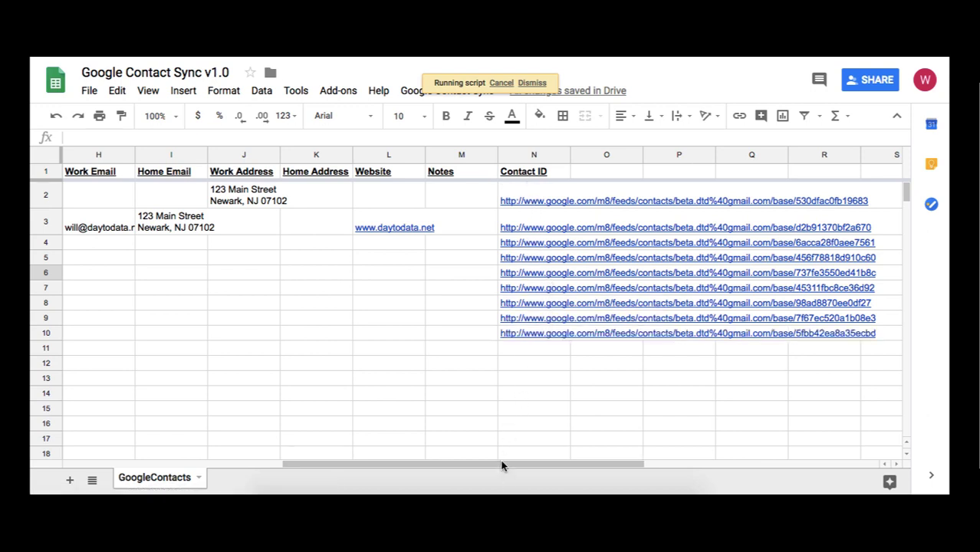
left_click_drag(502, 466, 164, 466)
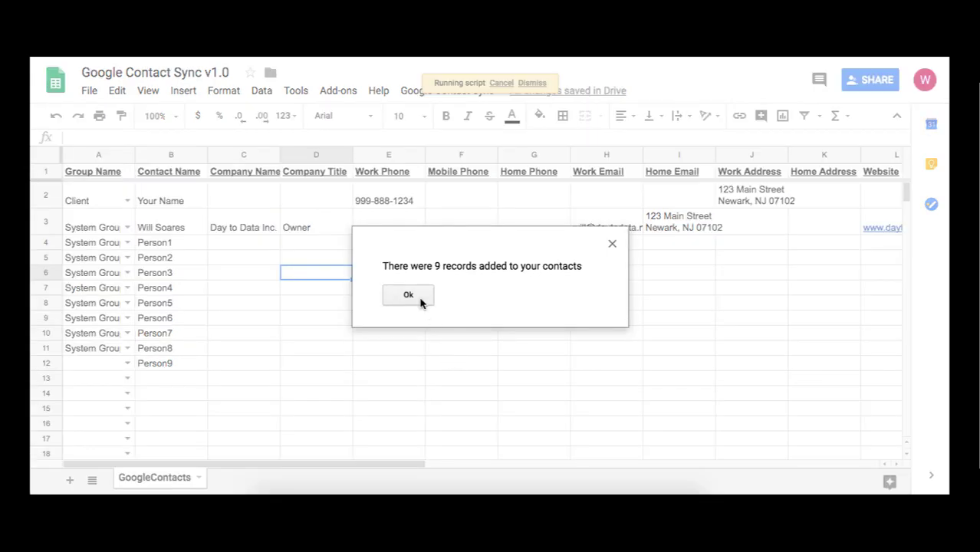
left_click(408, 295)
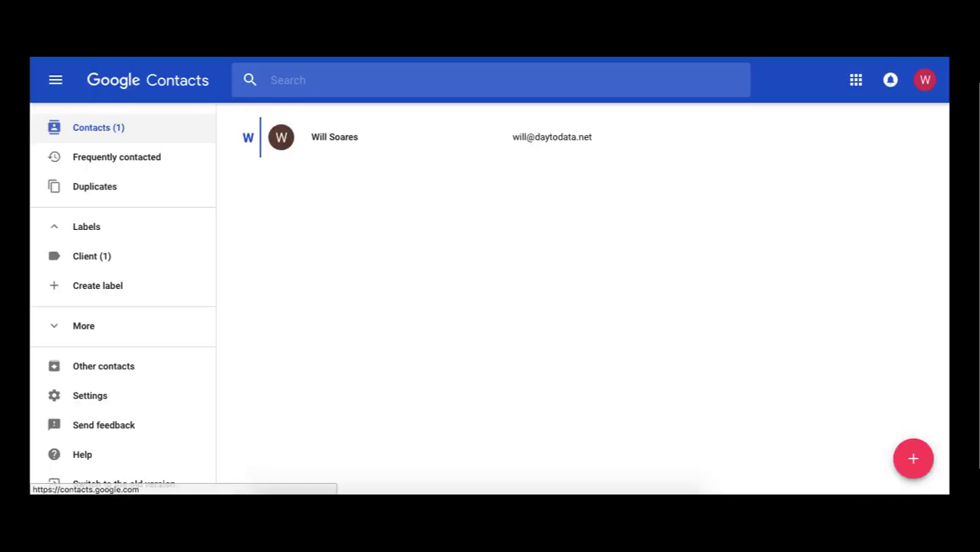
Refresh the Contacts list, then select and delete Person4 and Person7, leaving 8 contacts
left_click(156, 127)
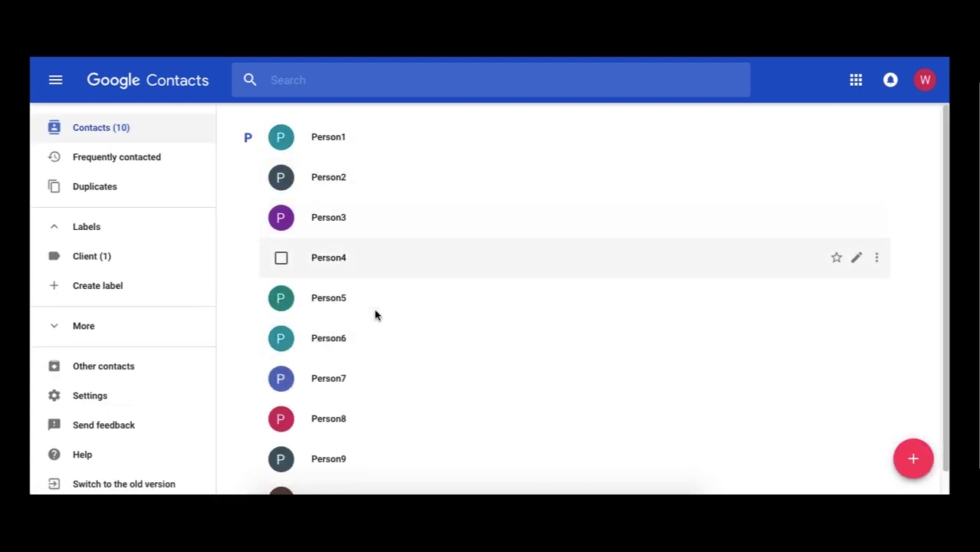
scroll(384, 414, "down", 1)
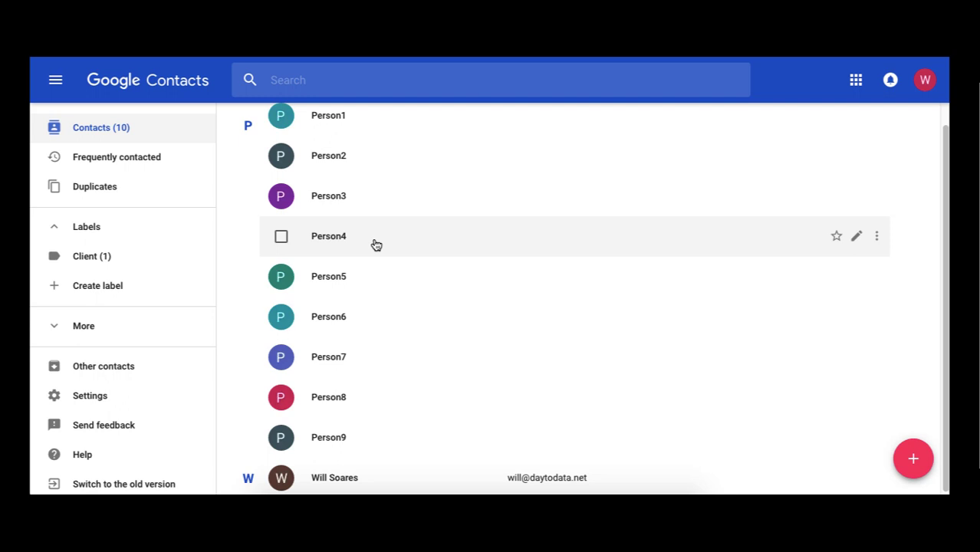
left_click(281, 236)
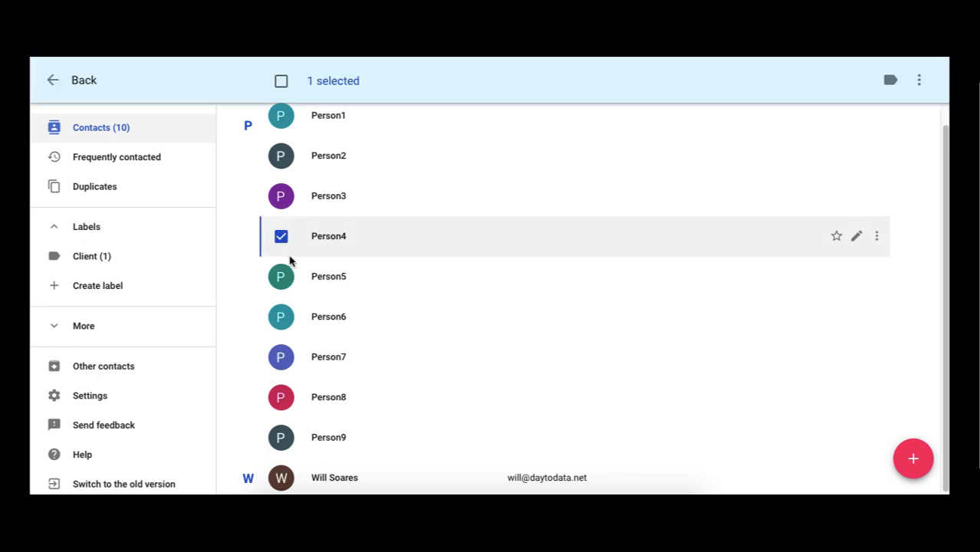
left_click(281, 356)
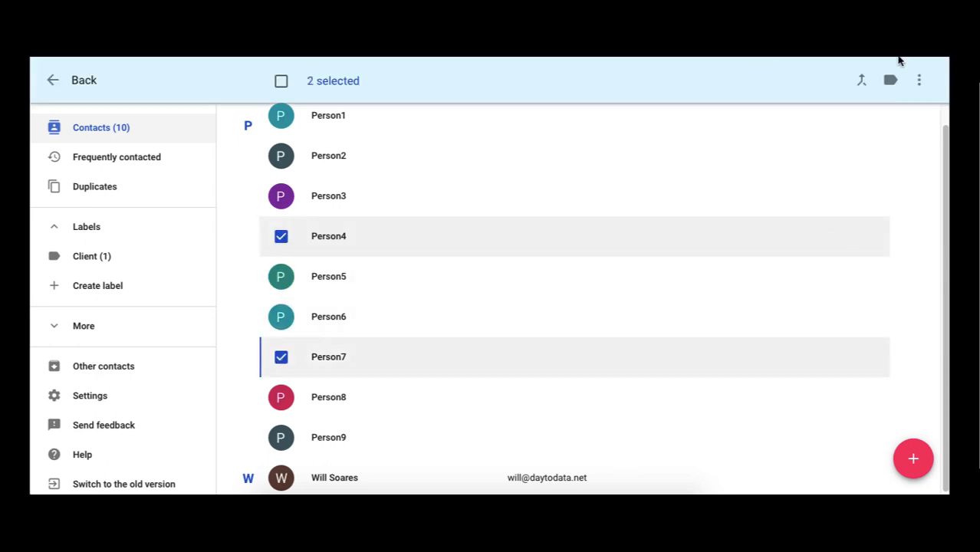
left_click(920, 81)
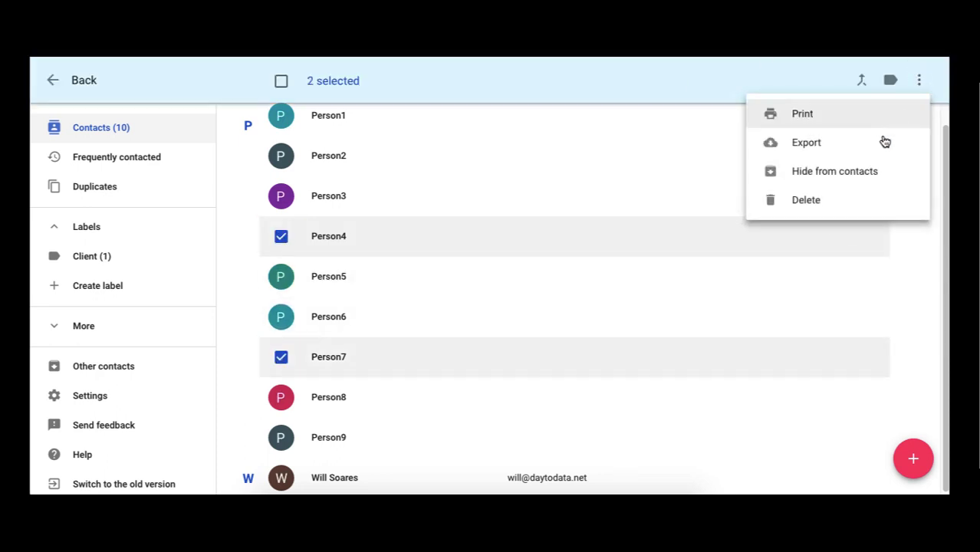
left_click(865, 204)
left_click(526, 295)
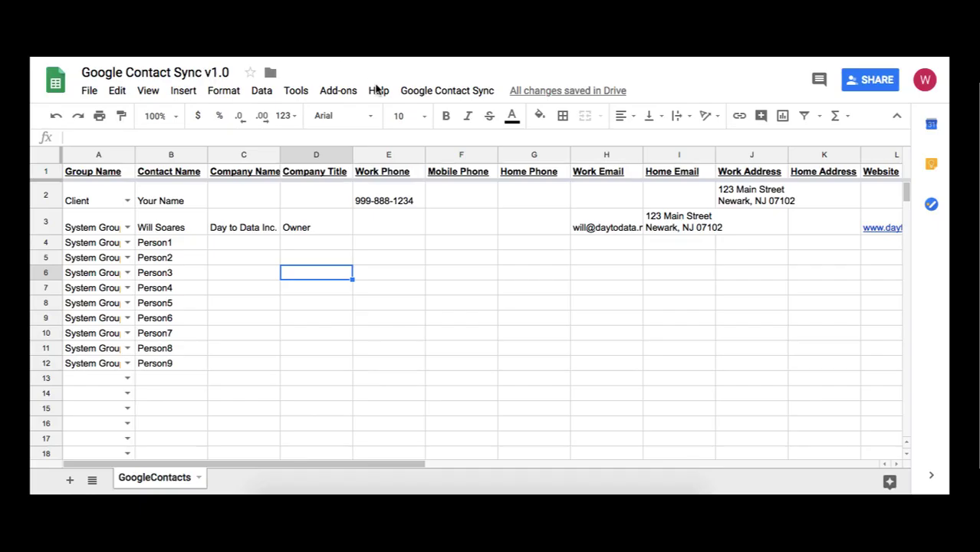
Run Google Contact Sync > Get Google Contacts and acknowledge the 9 contacts loaded message
left_click(429, 92)
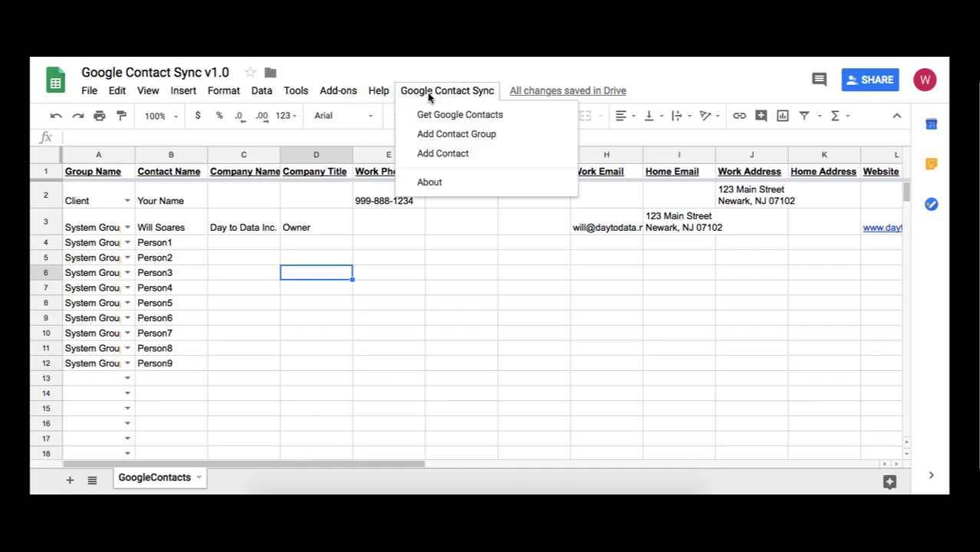
left_click(515, 117)
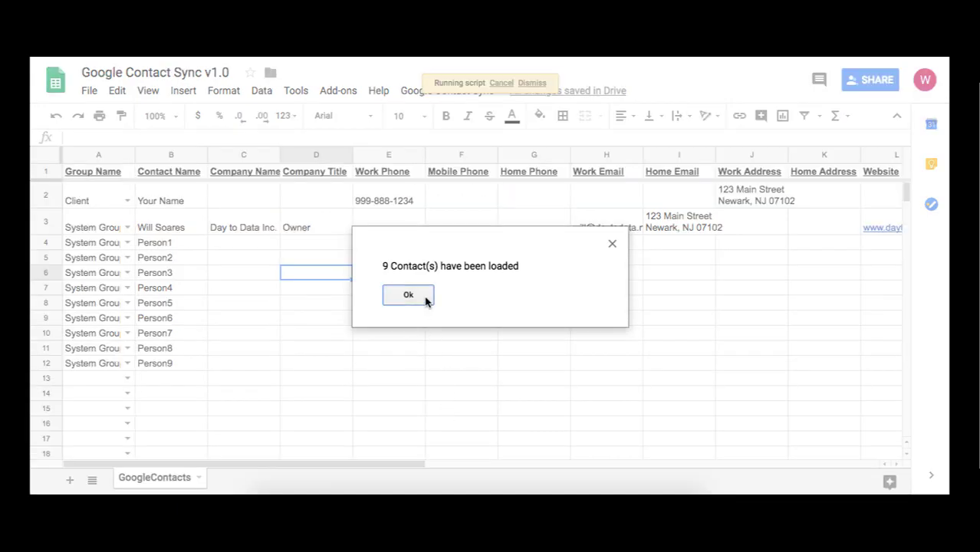
left_click(408, 296)
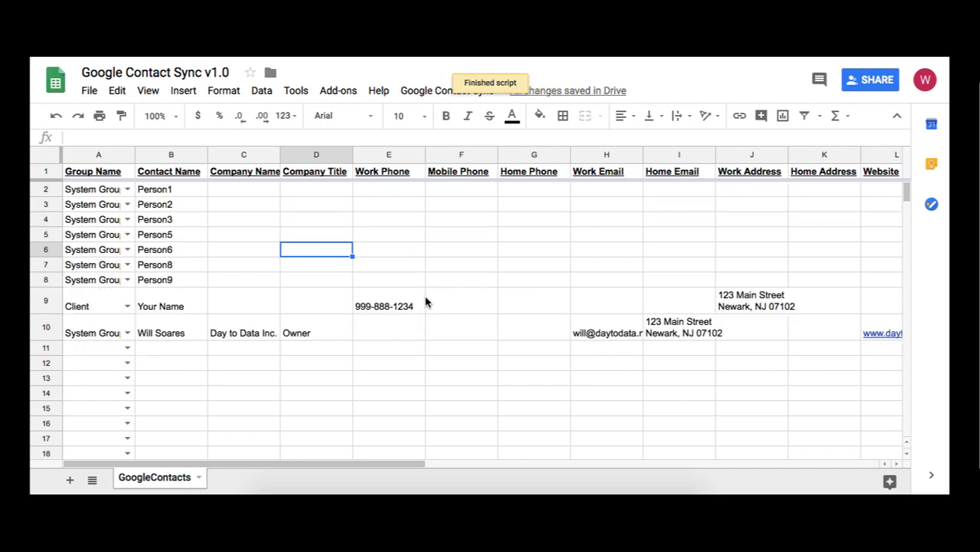